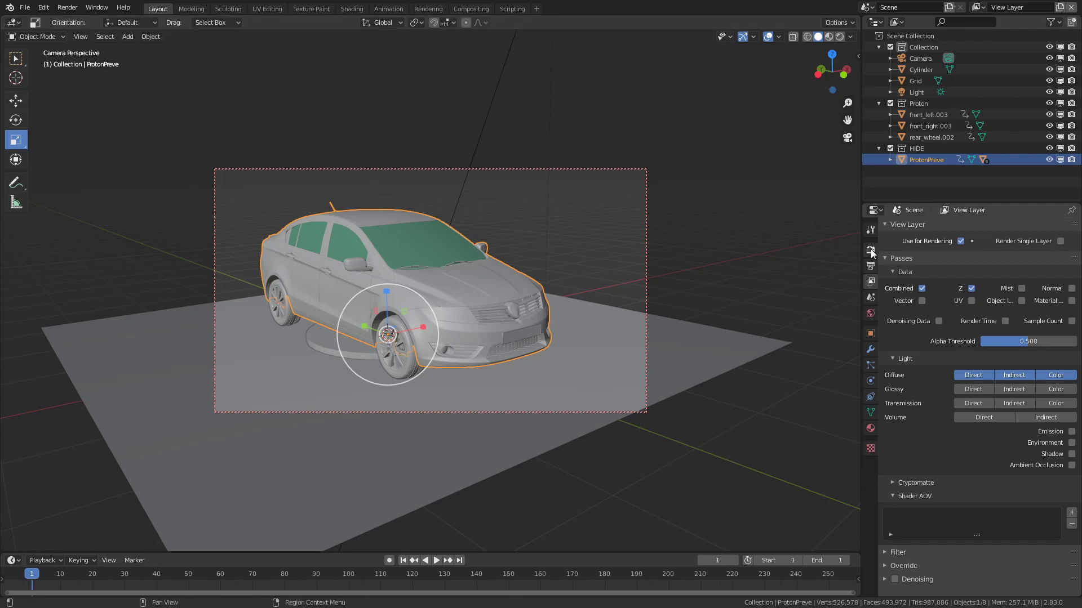
# Change the Output Properties file format to JPEG.
pyautogui.click(870, 266)
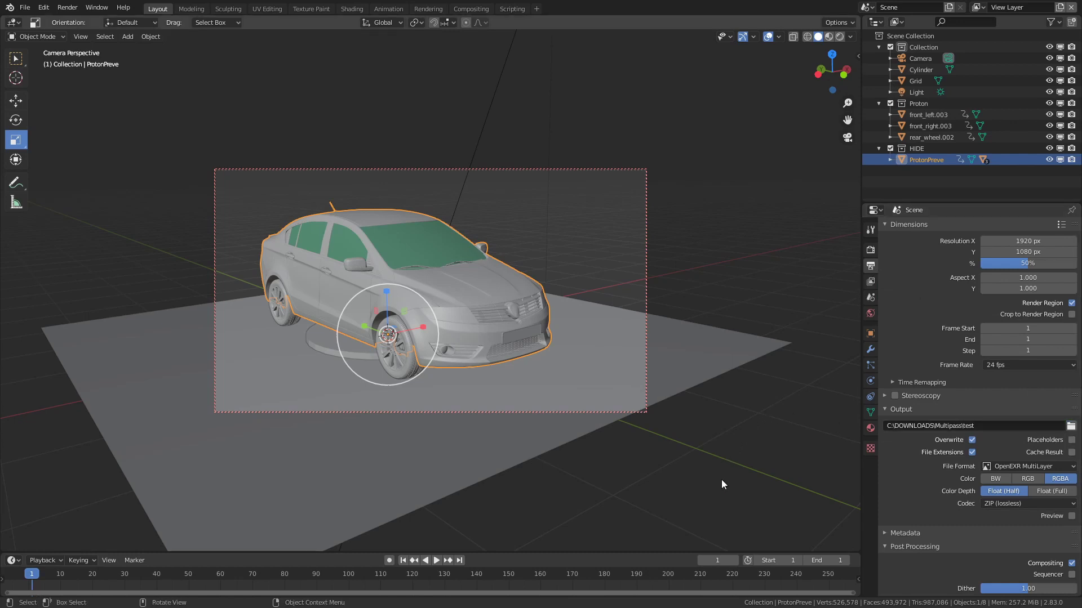
pyautogui.click(1074, 467)
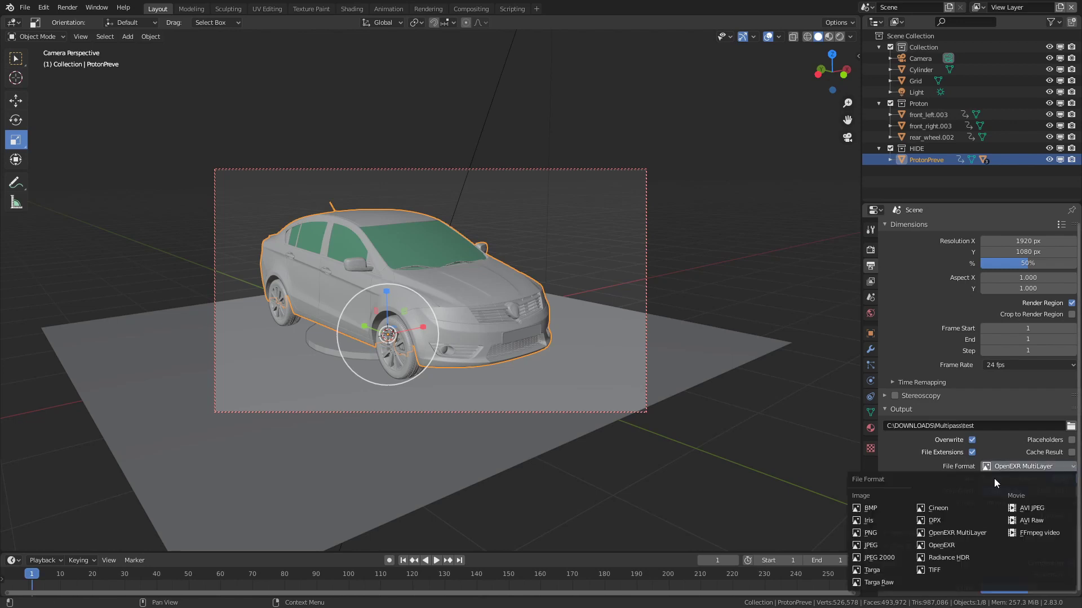
pyautogui.click(874, 546)
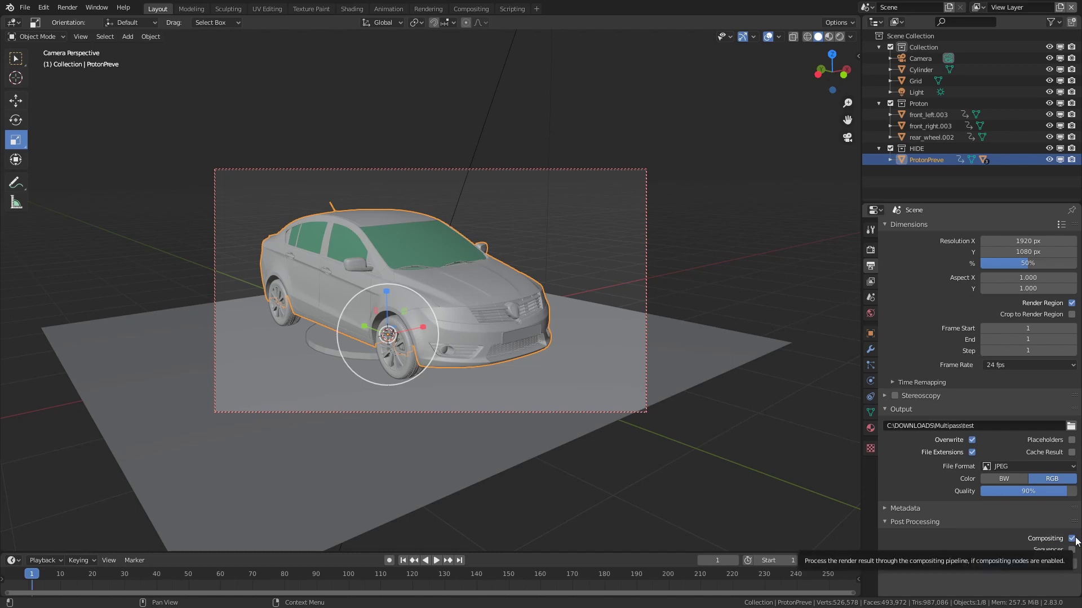
# Enable the UV, Emission and Ambient Occlusion passes and expand the Cryptomatte settings.
pyautogui.click(871, 282)
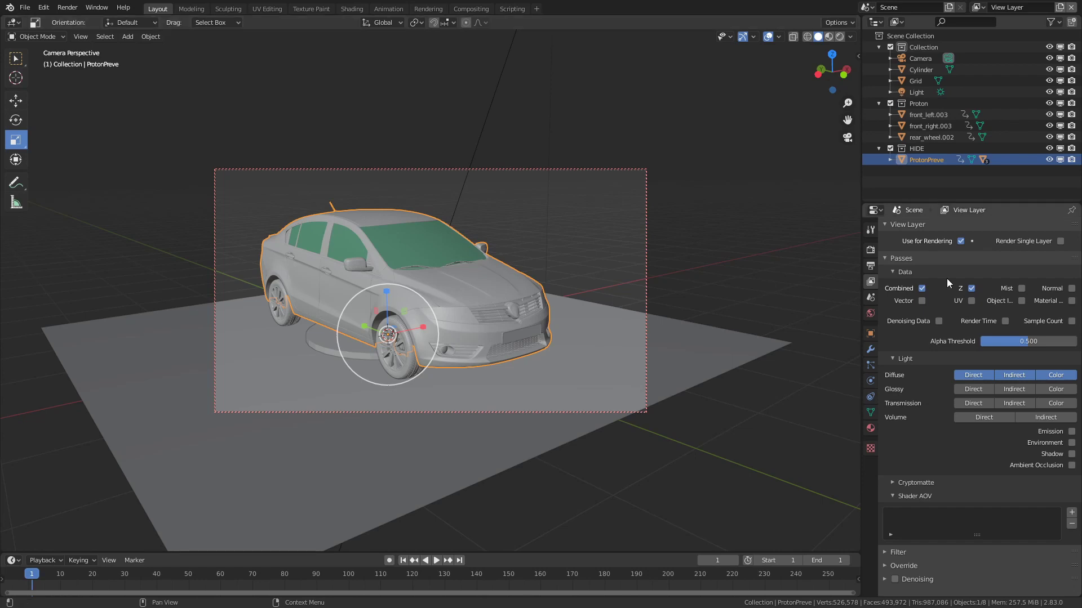
pyautogui.click(972, 300)
pyautogui.click(1072, 432)
pyautogui.click(1072, 466)
pyautogui.click(894, 483)
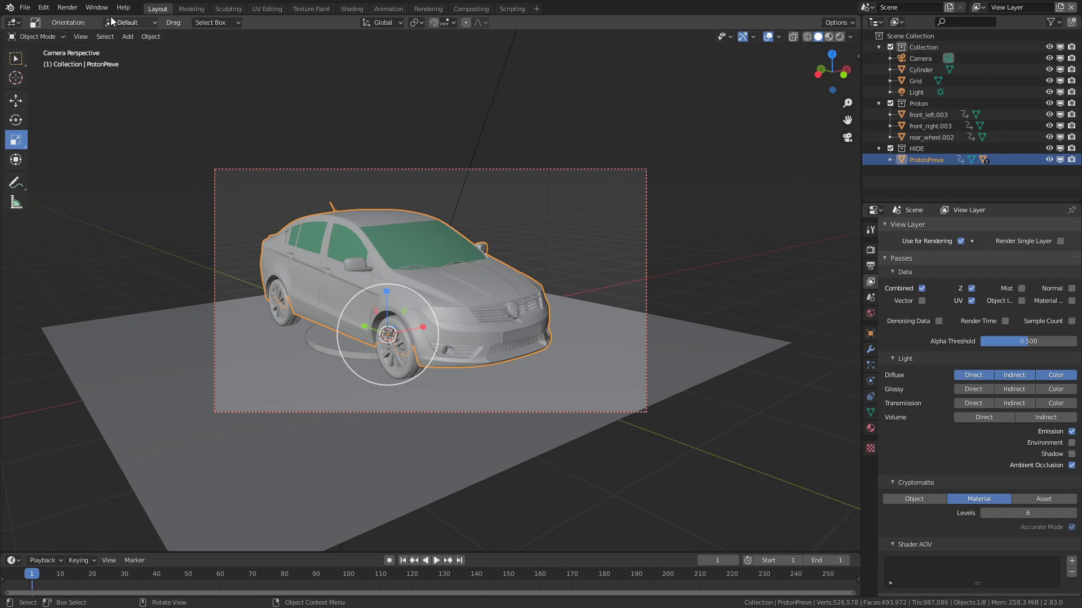
pyautogui.click(73, 10)
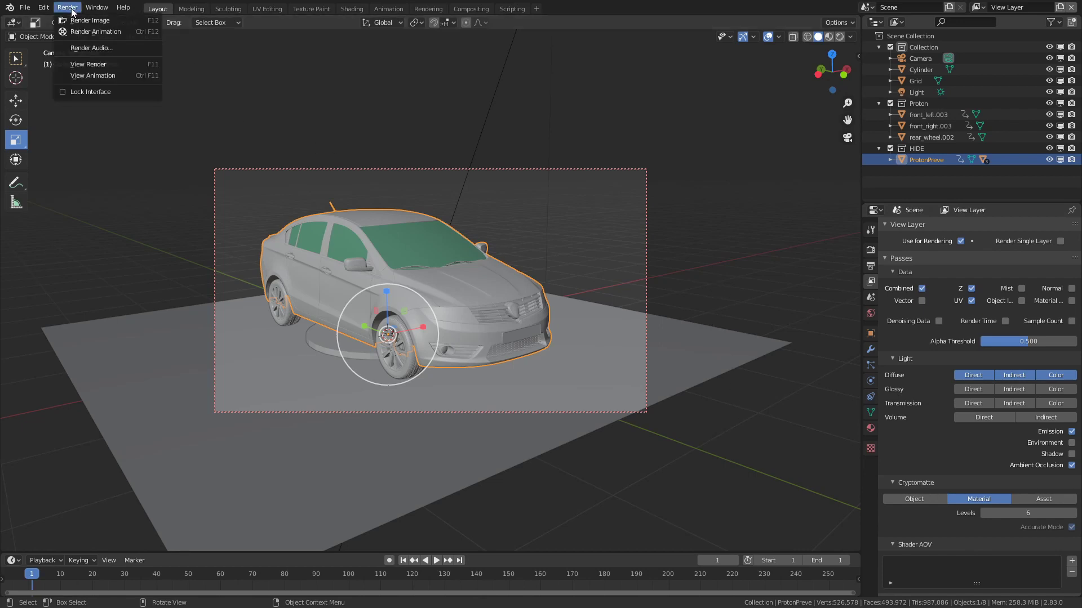
# Render the current frame and show the View Layer result instead of Composite.
pyautogui.click(100, 22)
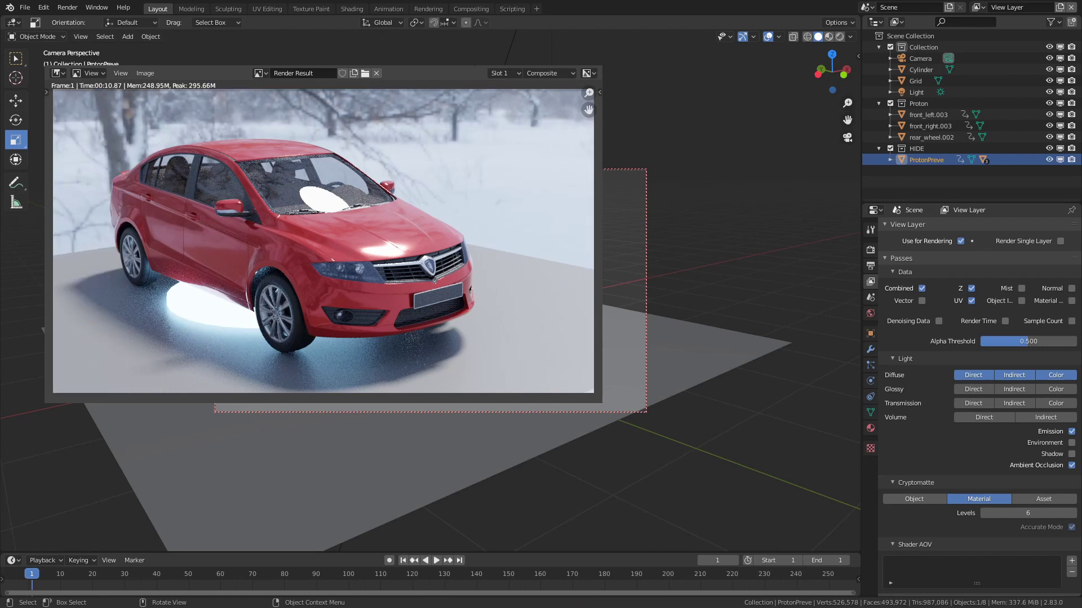
pyautogui.click(561, 73)
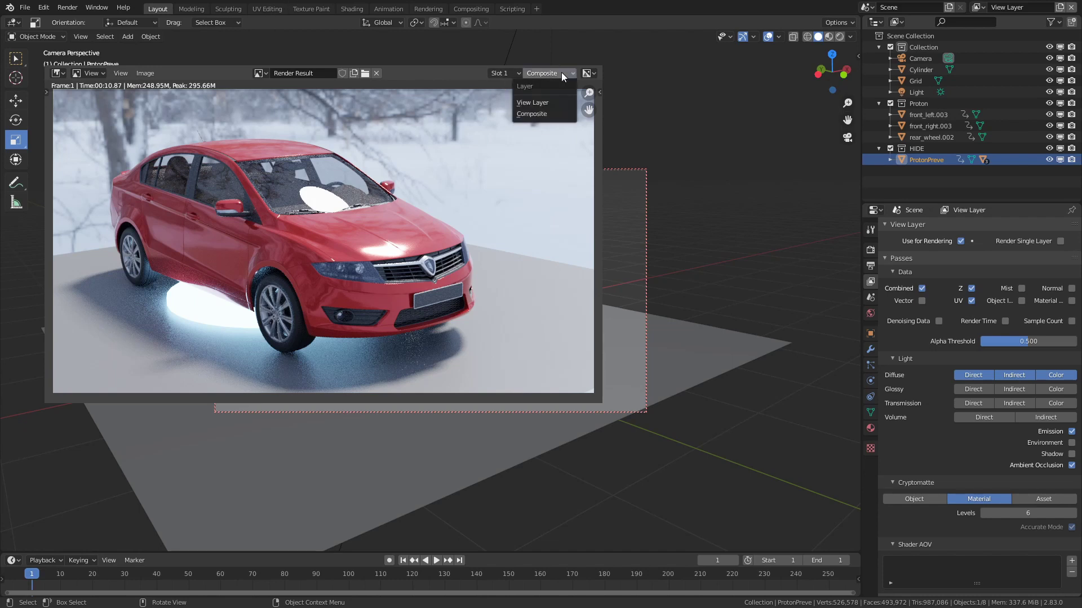
pyautogui.click(547, 106)
pyautogui.click(507, 73)
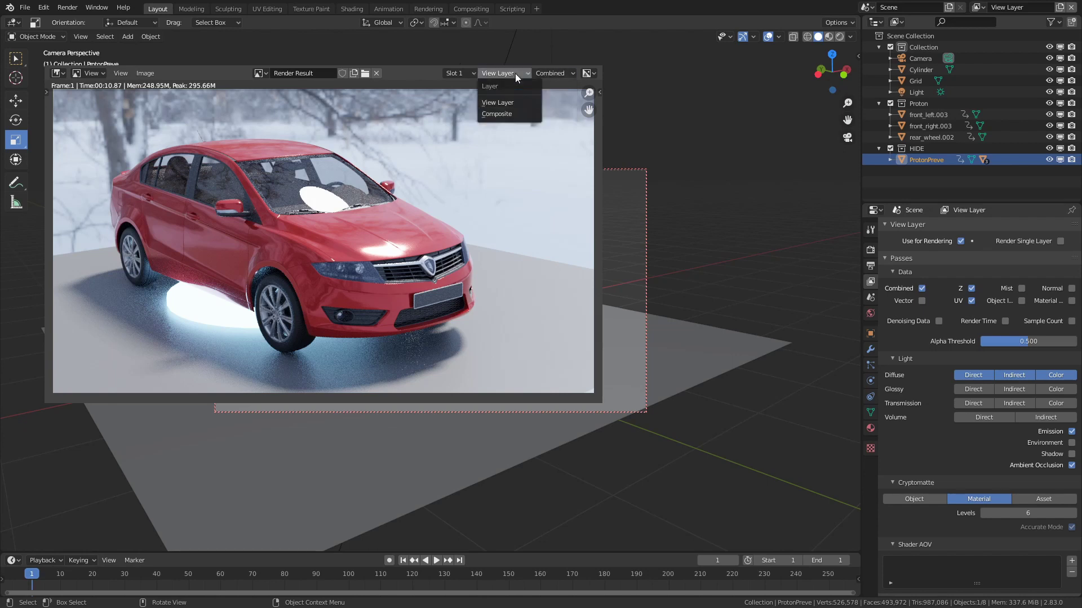
pyautogui.click(505, 117)
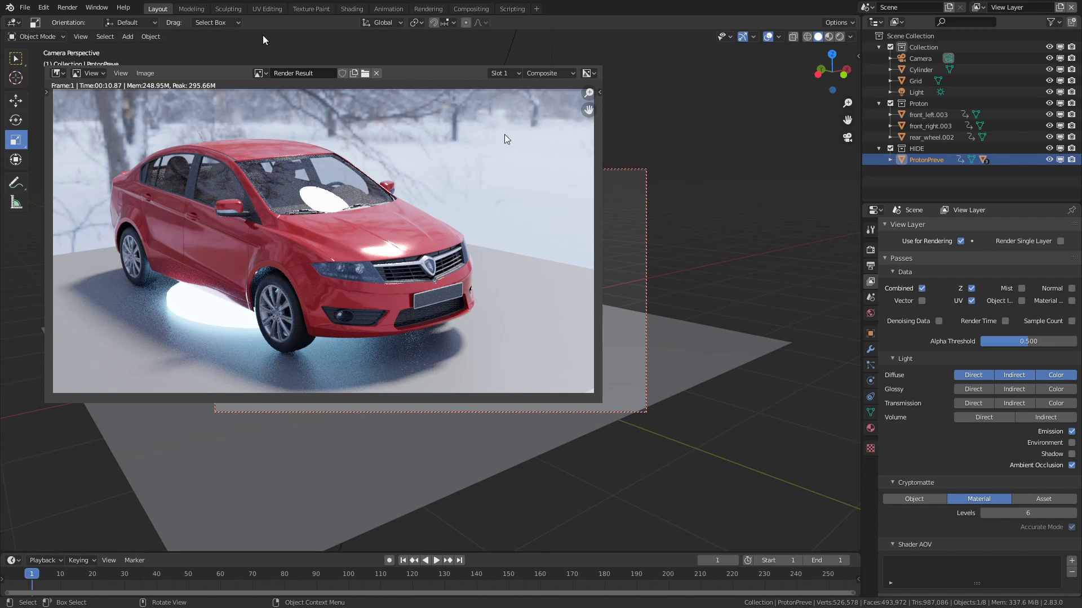
pyautogui.click(548, 74)
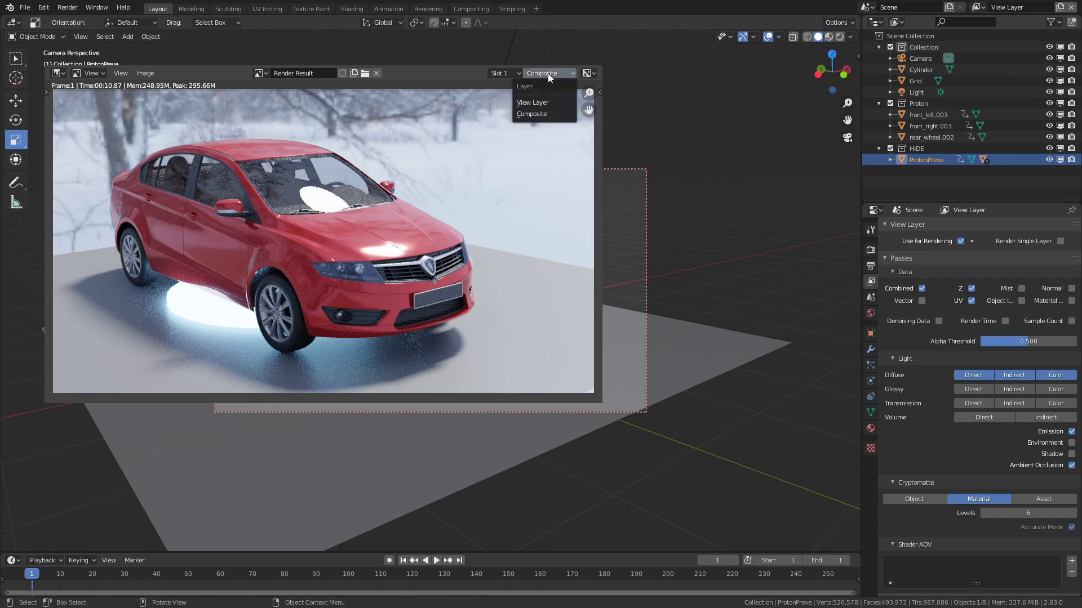
pyautogui.click(541, 104)
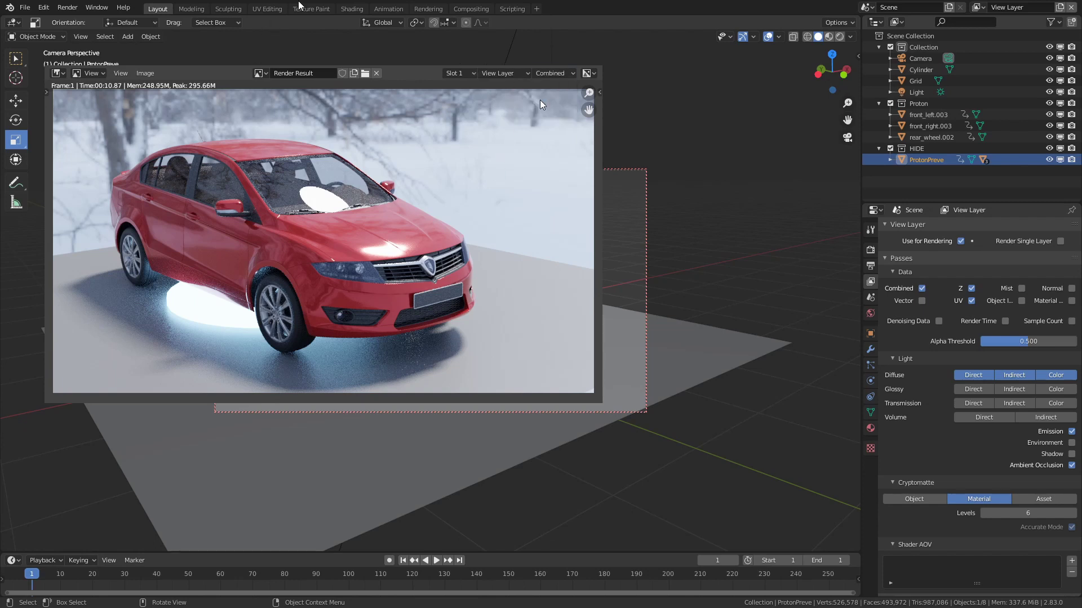
# Step through the Depth, DiffDir, DiffCol, DiffInd and CryptoMaterial02 passes.
pyautogui.click(560, 73)
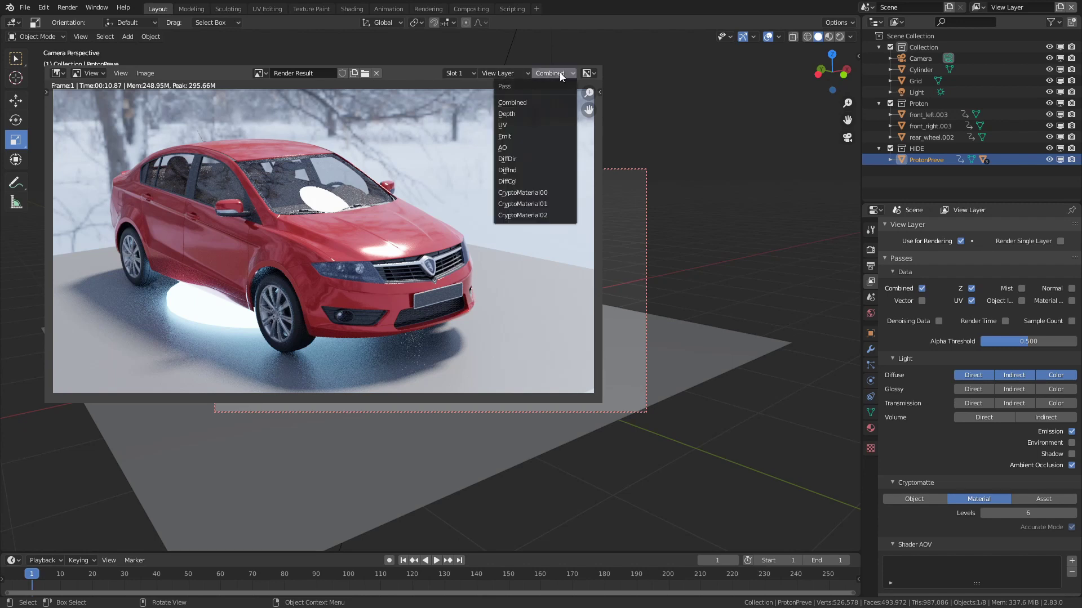
pyautogui.click(537, 109)
pyautogui.click(550, 80)
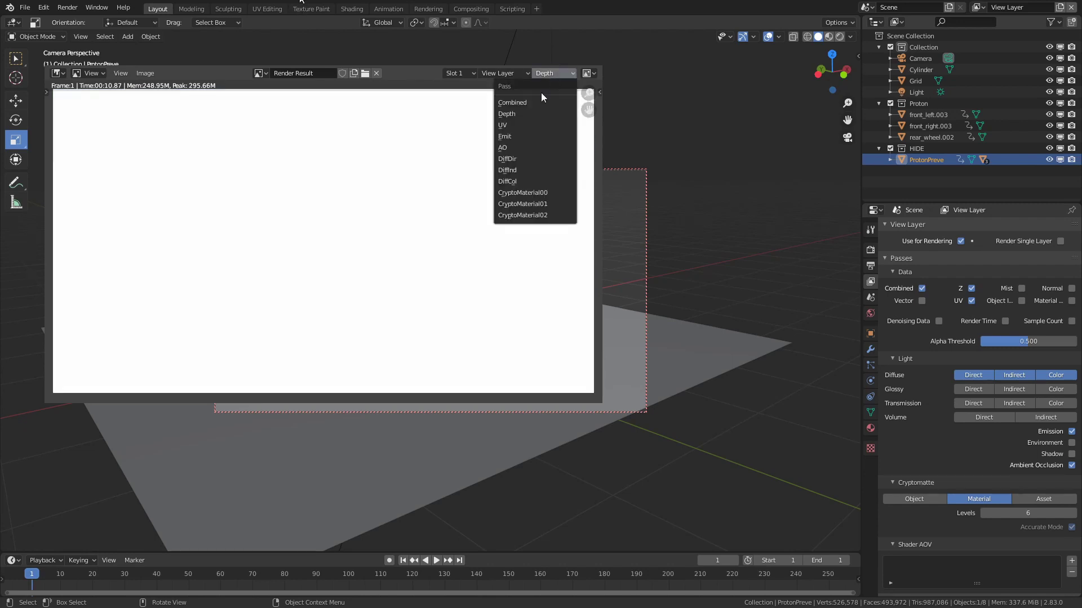
pyautogui.click(541, 93)
pyautogui.click(550, 70)
pyautogui.click(523, 161)
pyautogui.click(549, 76)
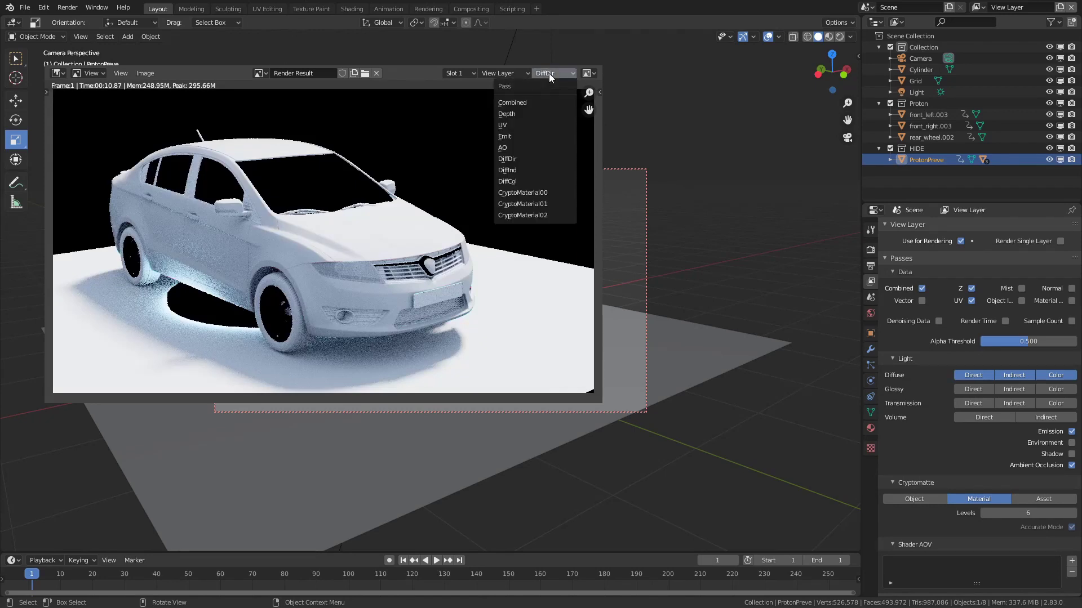
pyautogui.click(523, 180)
pyautogui.click(555, 76)
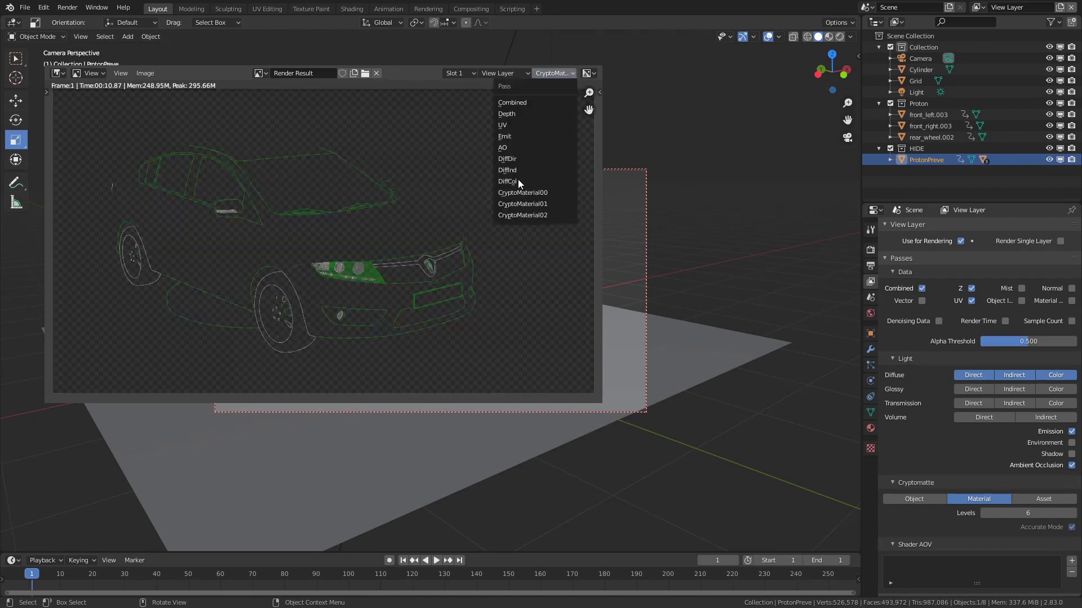
pyautogui.click(522, 174)
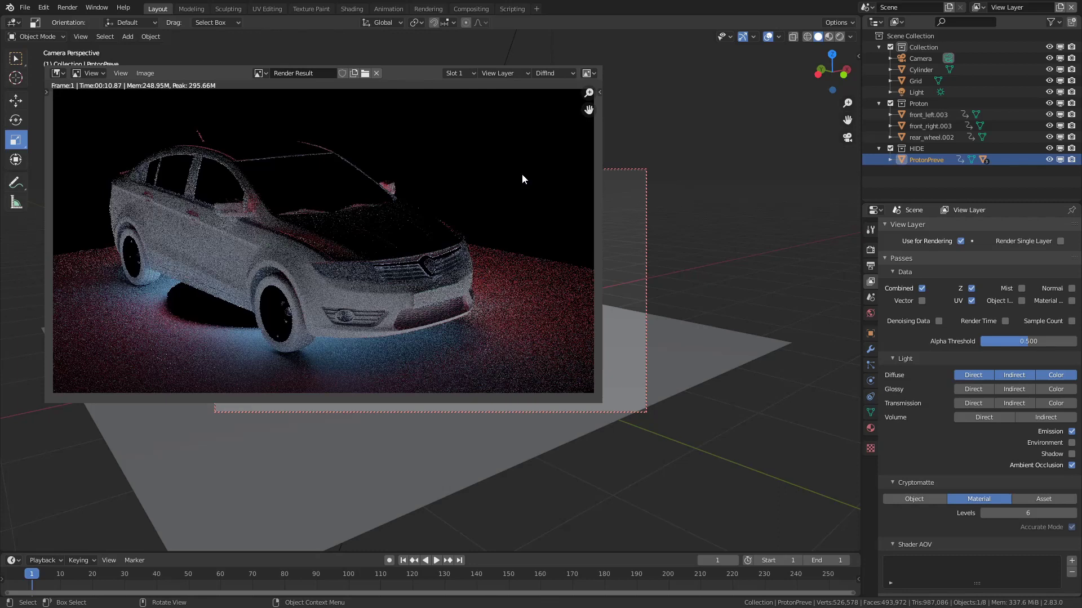
pyautogui.click(549, 79)
pyautogui.click(524, 215)
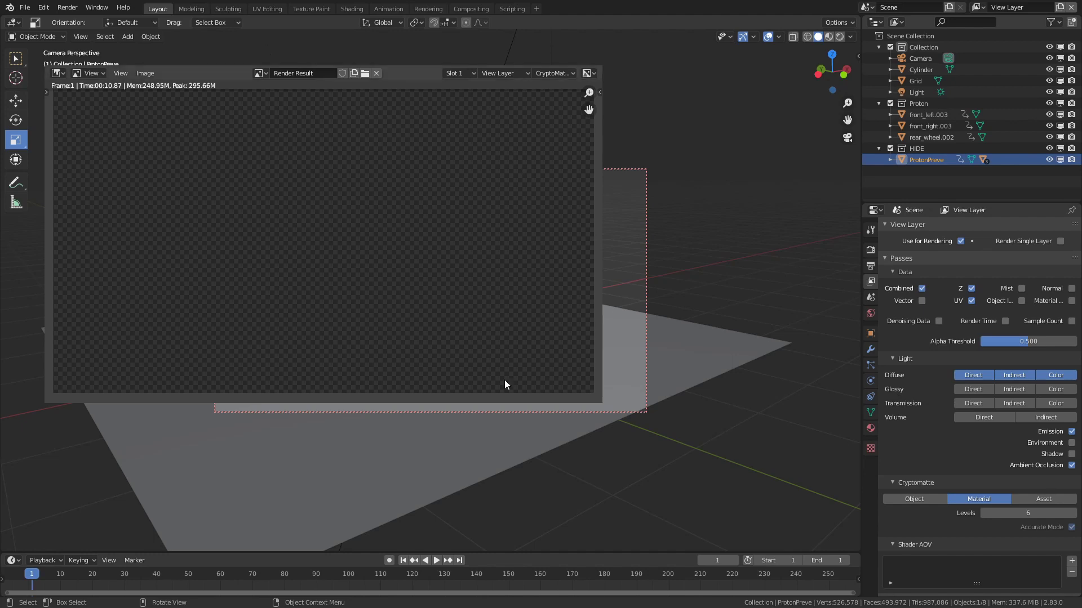
# Close the render and add a Viewer node in the Compositing workspace.
pyautogui.press('Escape')
pyautogui.click(498, 96)
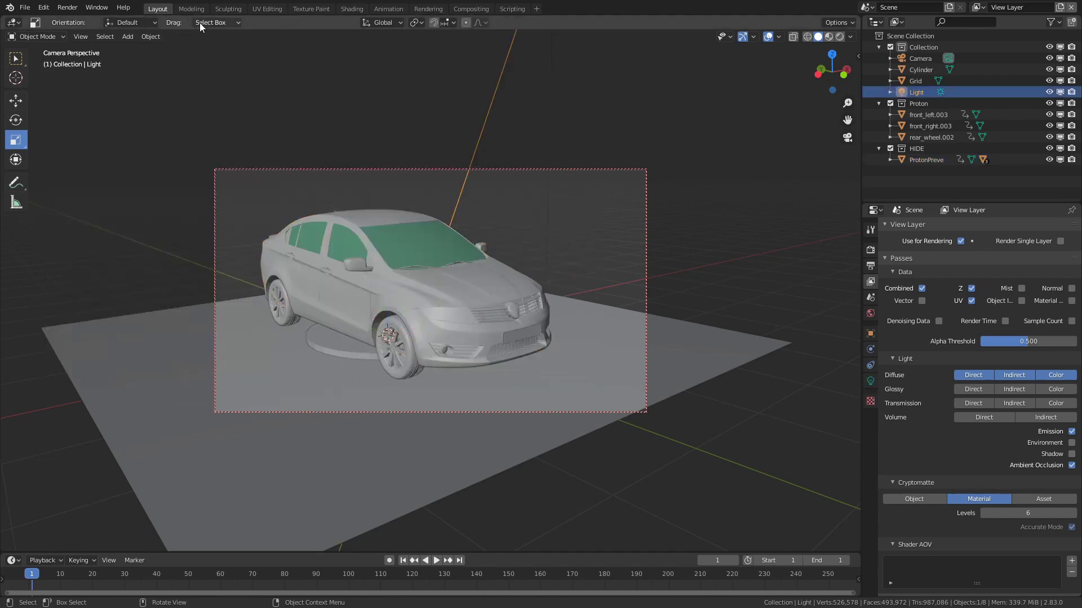
pyautogui.click(479, 10)
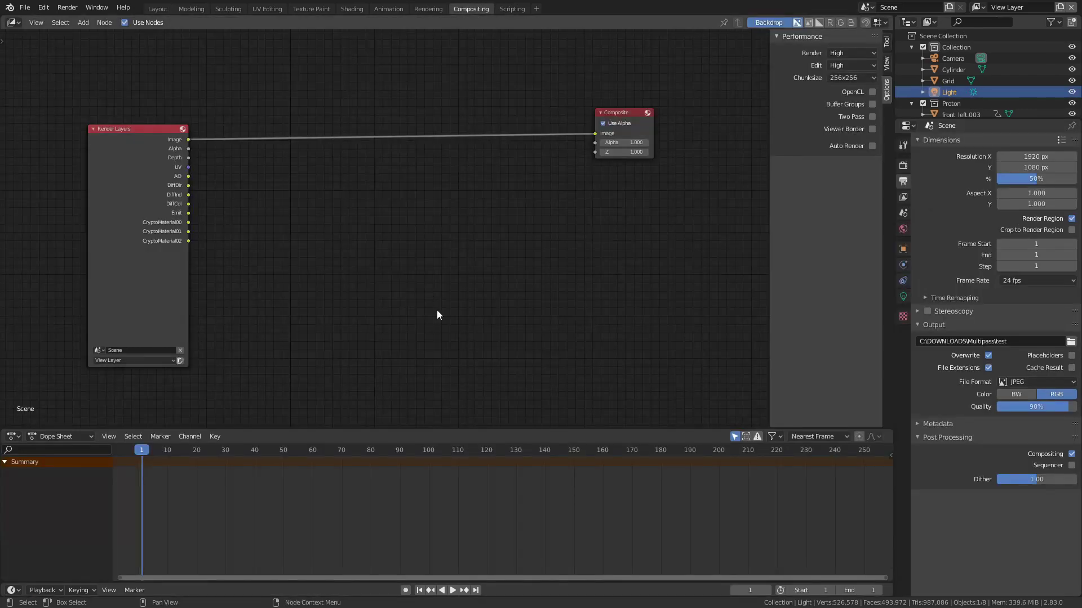
pyautogui.moveTo(136, 144); pyautogui.dragTo(202, 138)
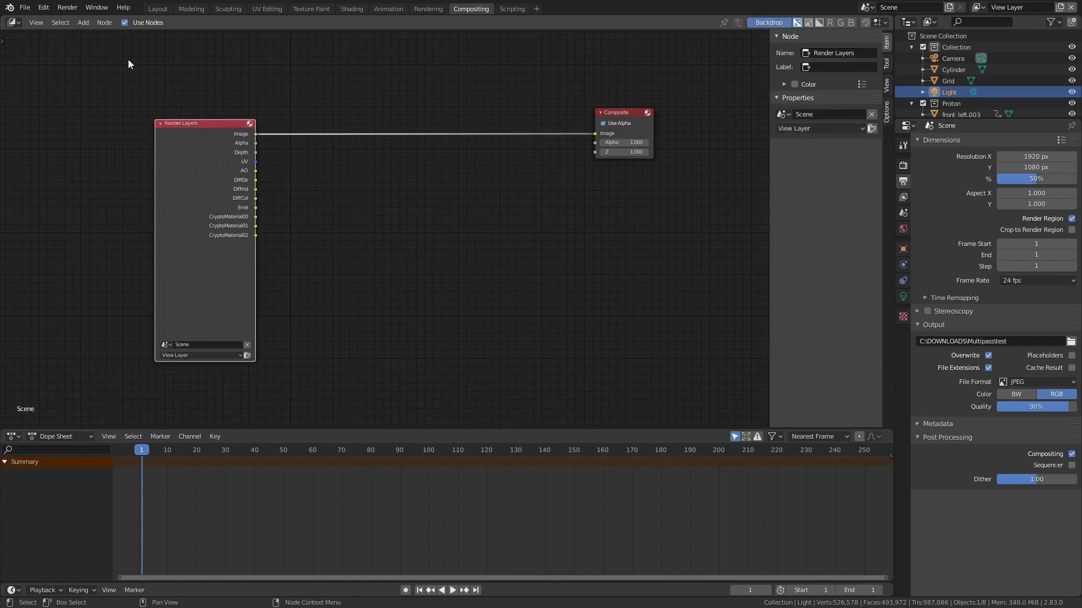
pyautogui.click(85, 22)
pyautogui.click(104, 35)
pyautogui.write('v')
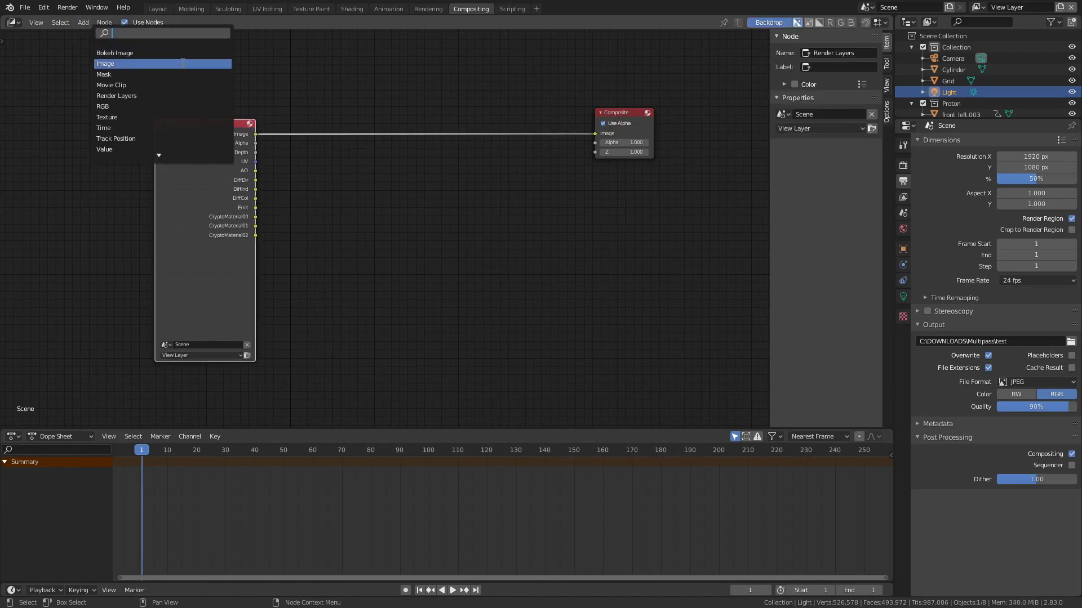
pyautogui.write('iew')
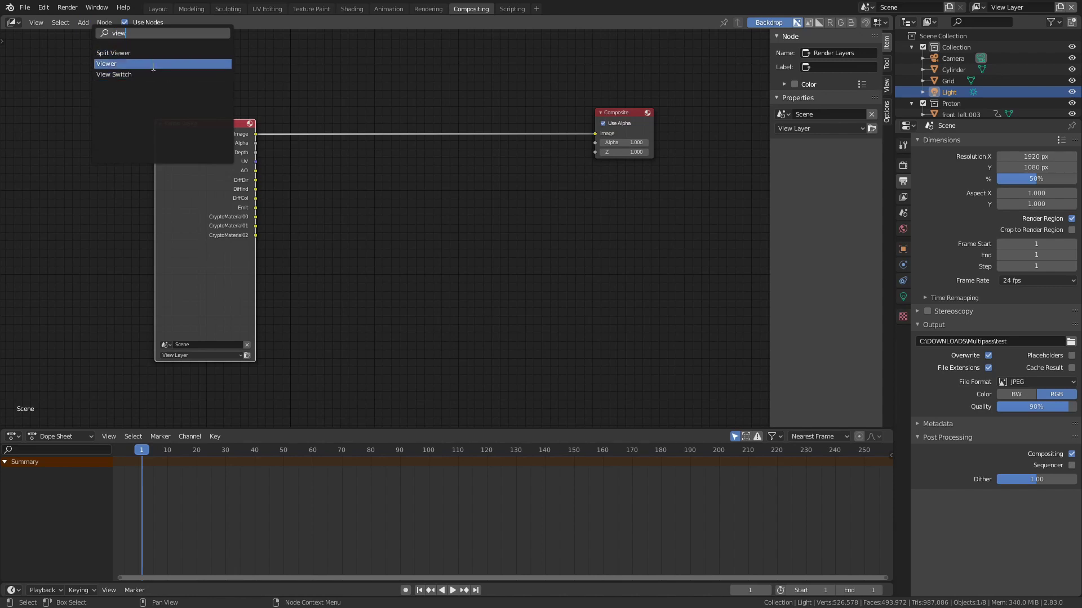
pyautogui.click(154, 60)
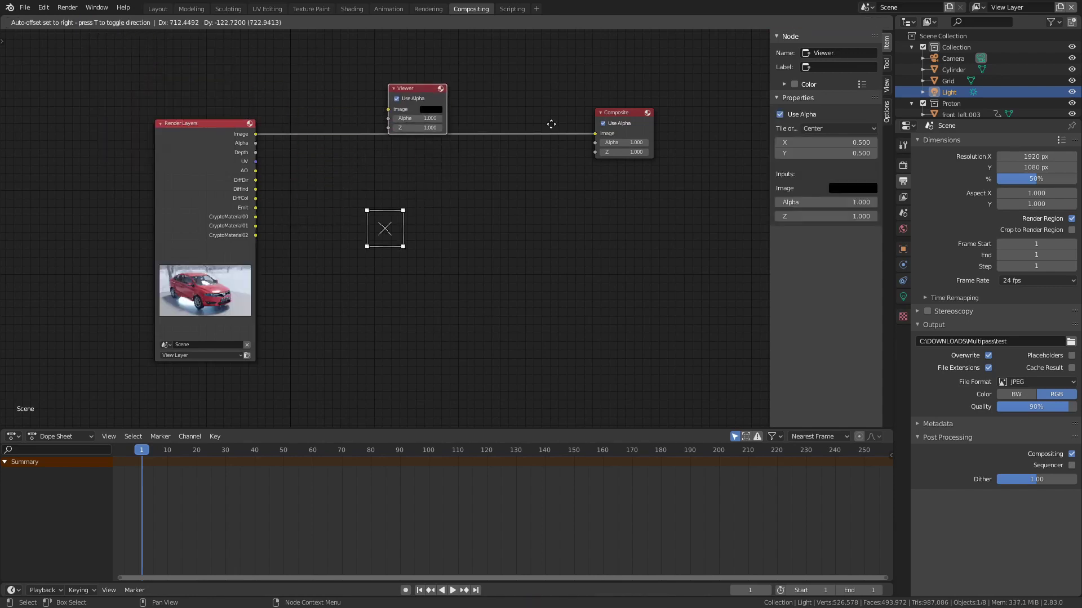
pyautogui.click(448, 79)
# Preview the DiffDir, DiffInd, DiffCol, CryptoMaterial00 and CryptoMaterial01 passes through the Viewer.
pyautogui.click(210, 125)
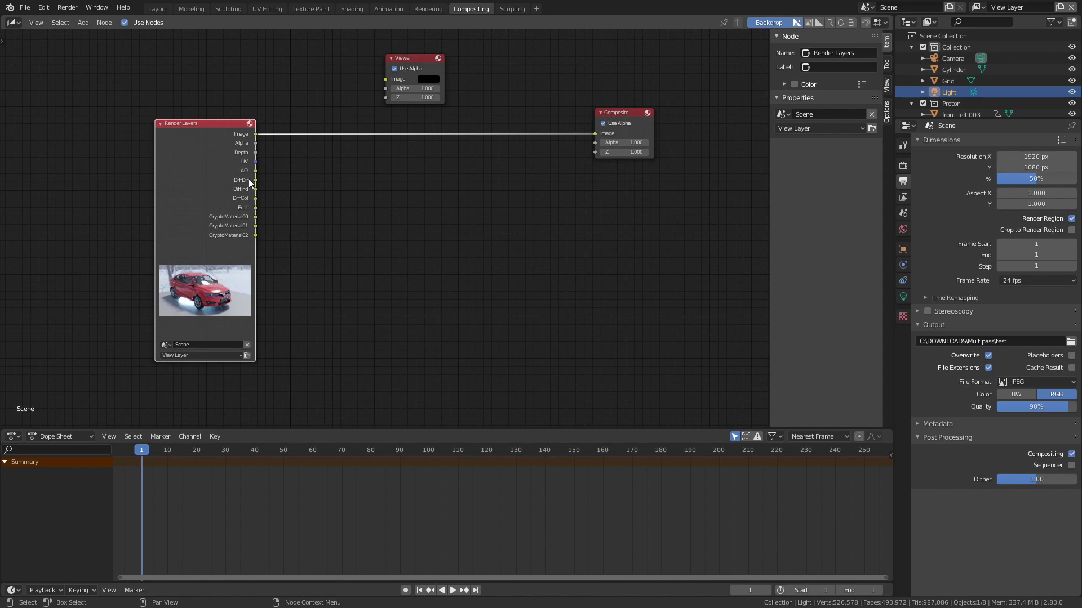
pyautogui.moveTo(249, 181); pyautogui.dragTo(392, 80)
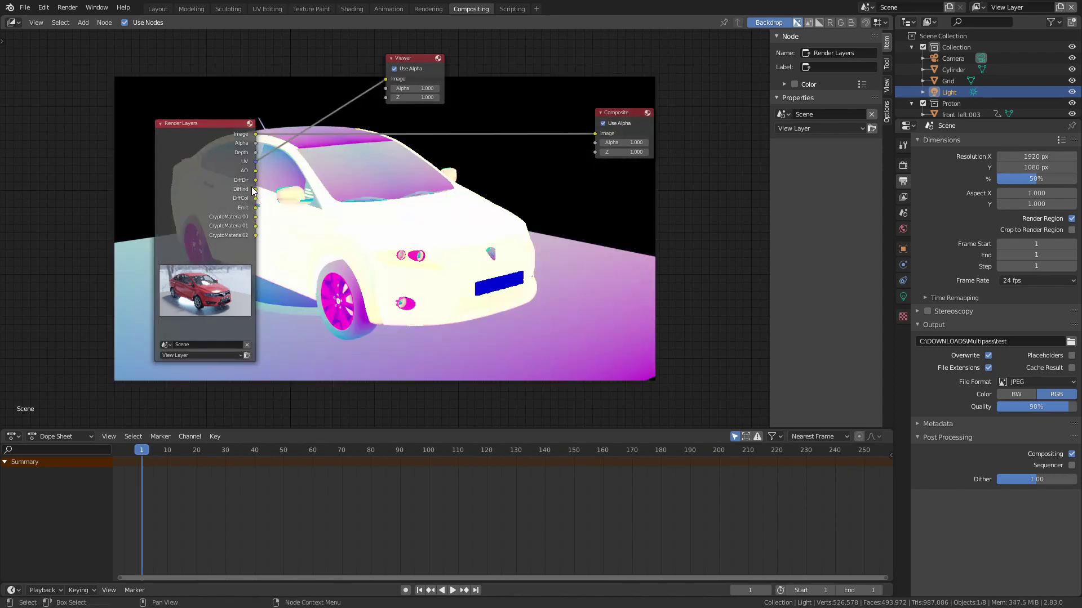
pyautogui.moveTo(252, 192); pyautogui.dragTo(391, 79)
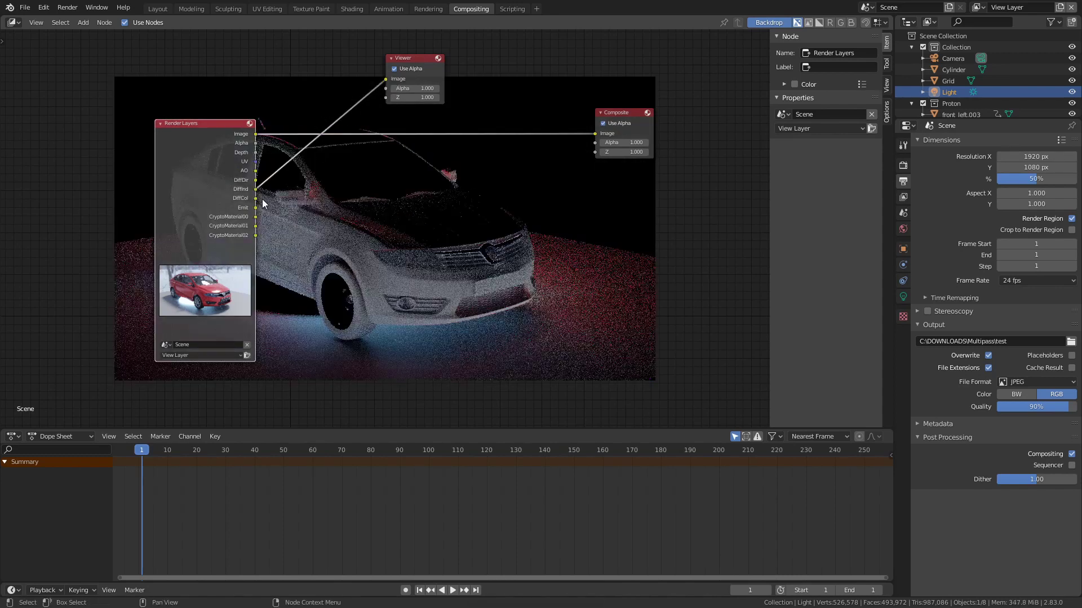
pyautogui.moveTo(258, 201); pyautogui.dragTo(385, 79)
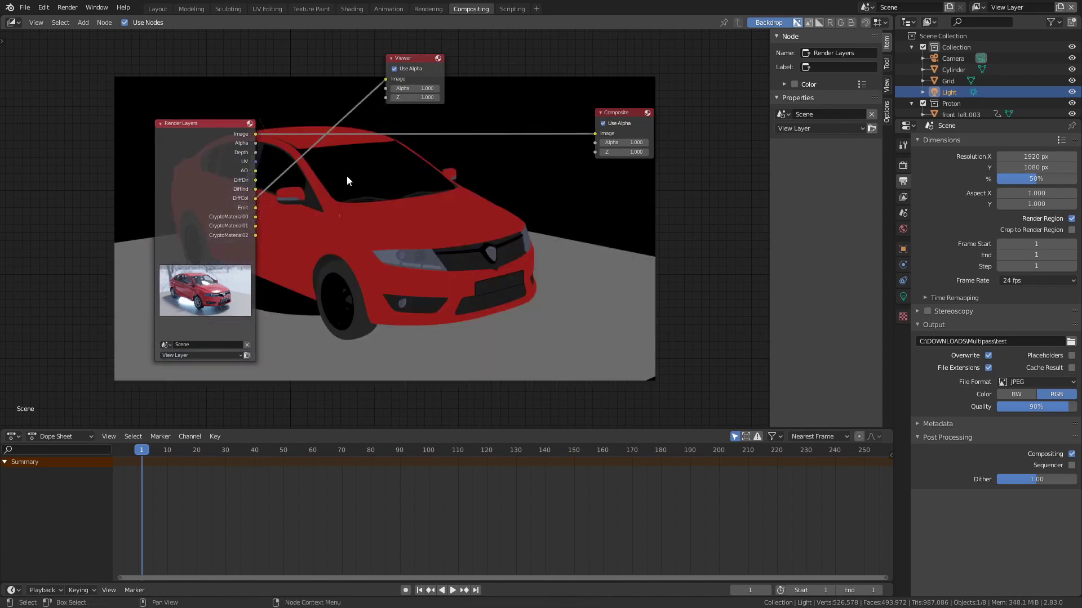
pyautogui.moveTo(255, 217); pyautogui.dragTo(385, 79)
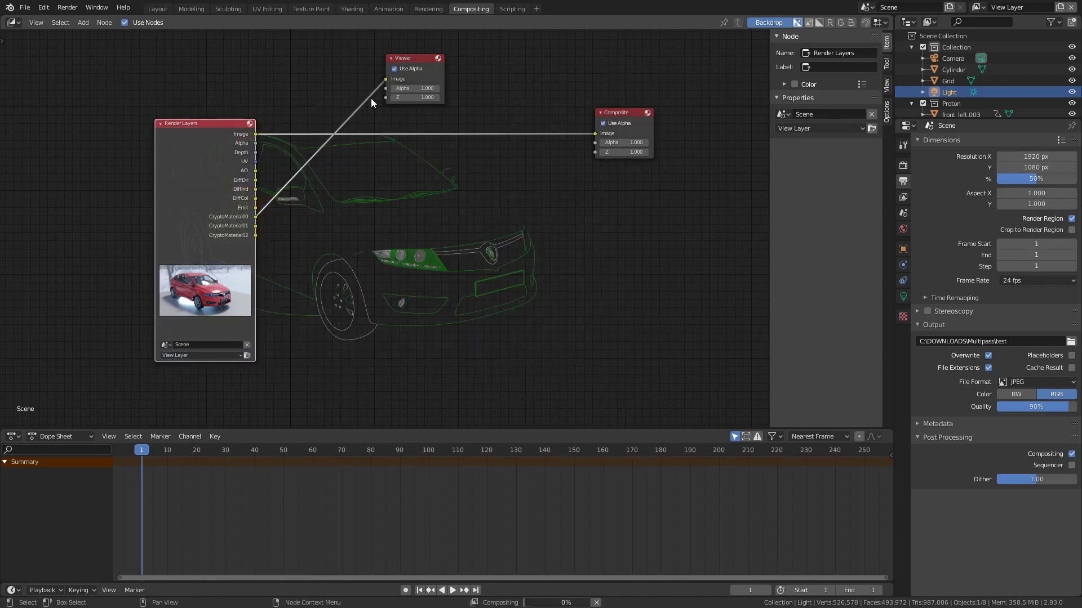
pyautogui.moveTo(255, 225); pyautogui.dragTo(354, 236)
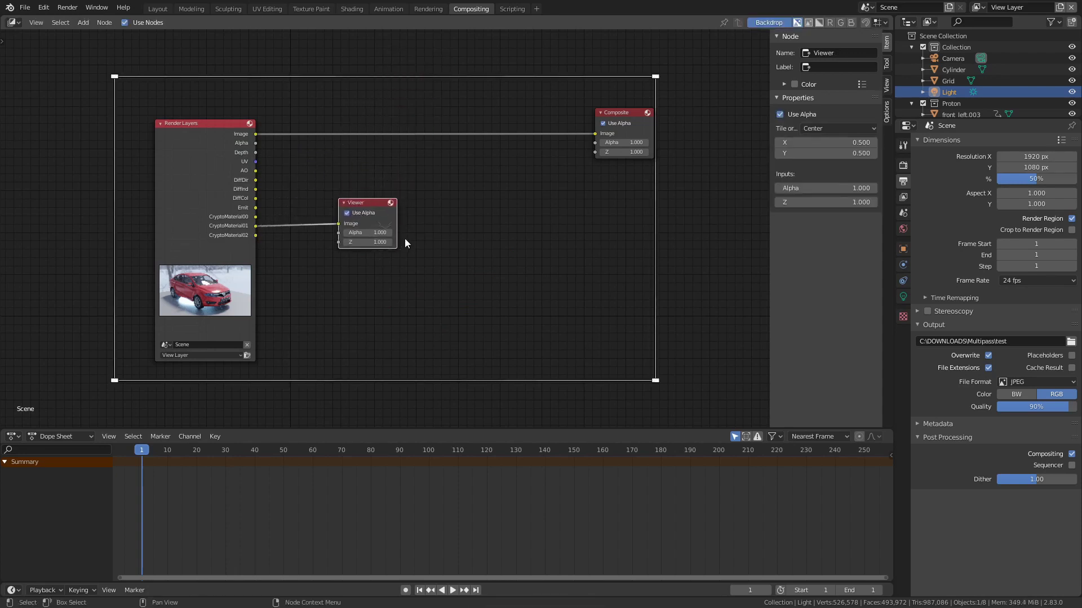
# Link the AO pass to both the Viewer and the Composite image input.
pyautogui.click(256, 176)
pyautogui.moveTo(256, 172); pyautogui.dragTo(341, 226)
pyautogui.moveTo(255, 170); pyautogui.dragTo(597, 133)
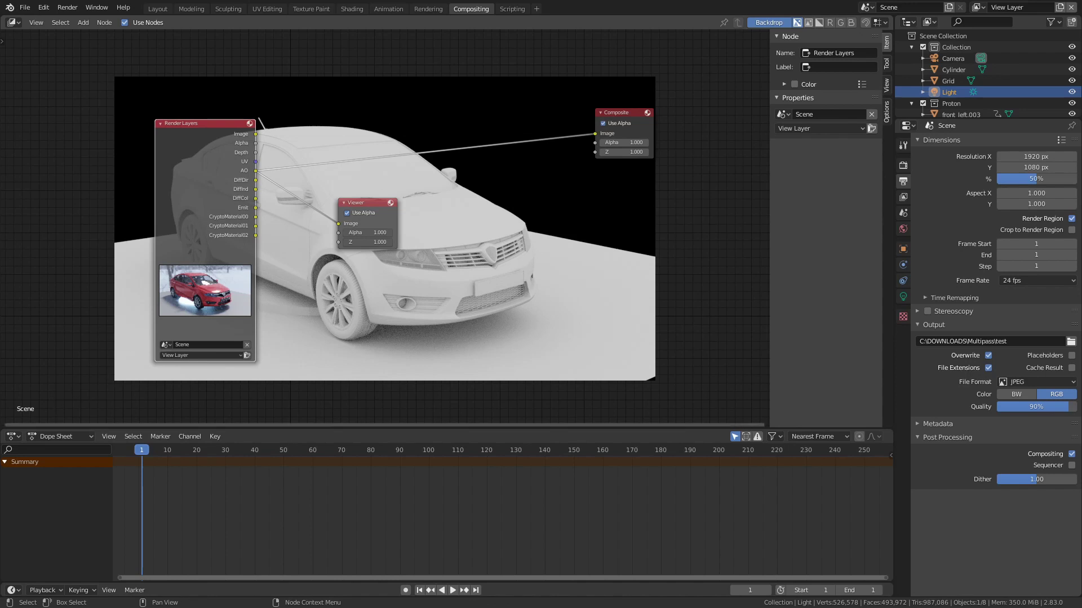
# Render the frame with F12 and view the Composite layer of the car.
pyautogui.press('F12')
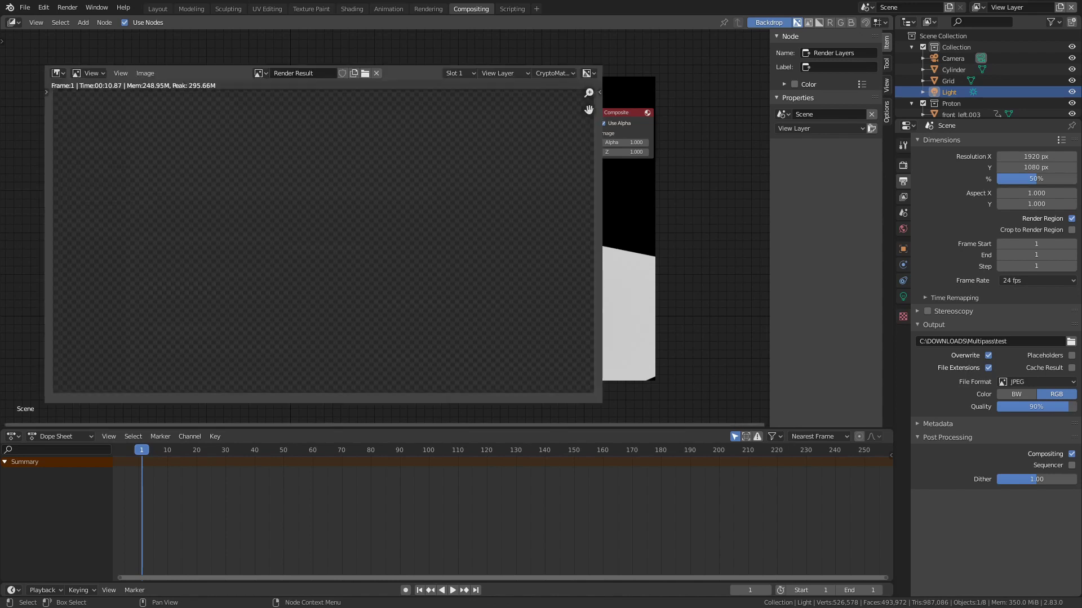
pyautogui.click(510, 74)
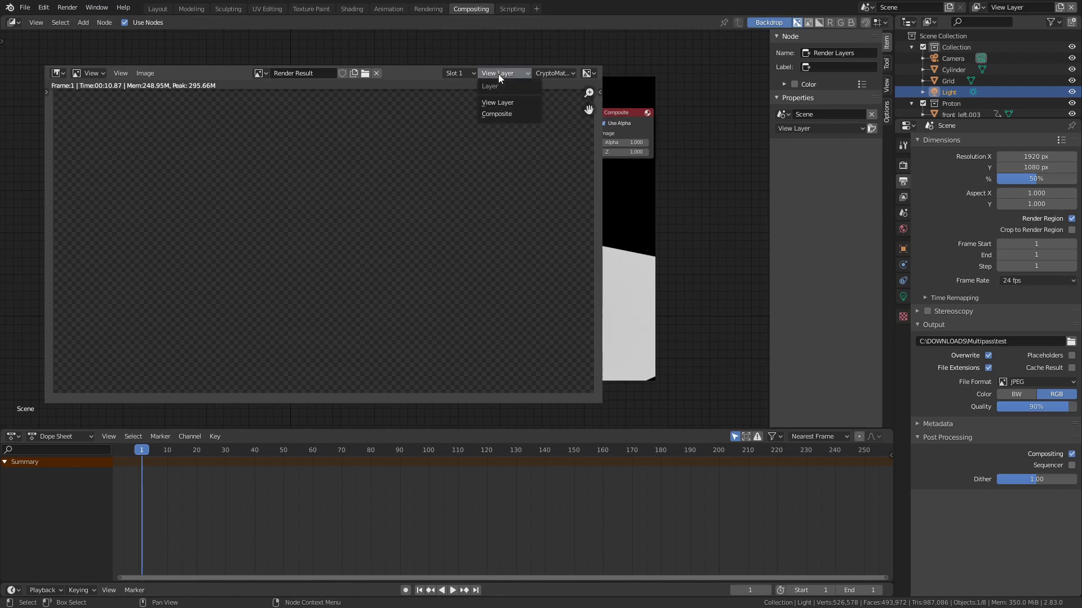
pyautogui.click(499, 108)
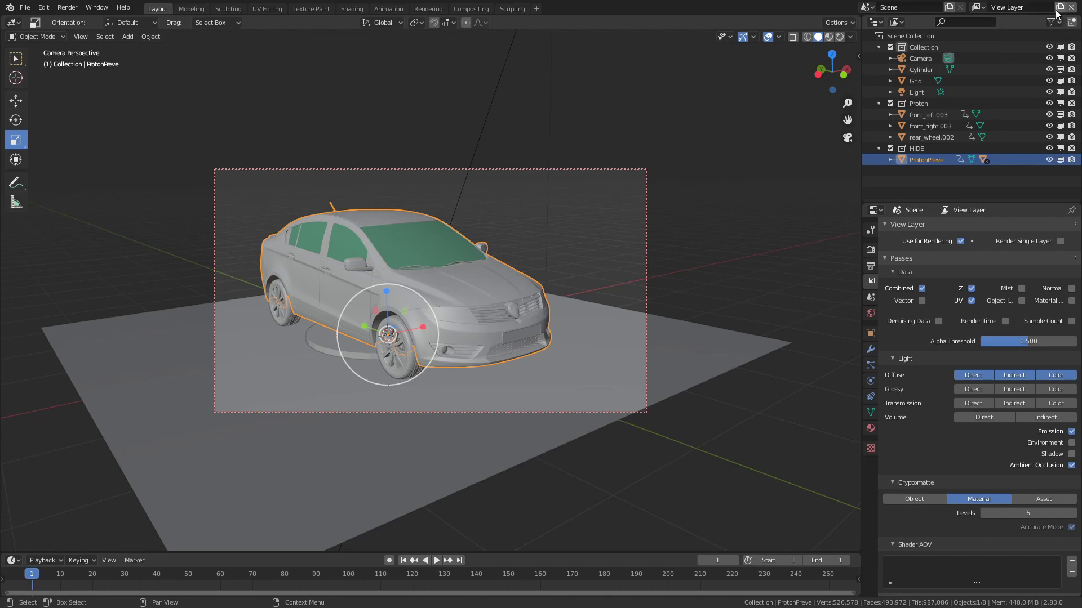
# Switch to Layer02 and test excluding the HIDE collection holding the ProtonPreve car.
pyautogui.click(980, 8)
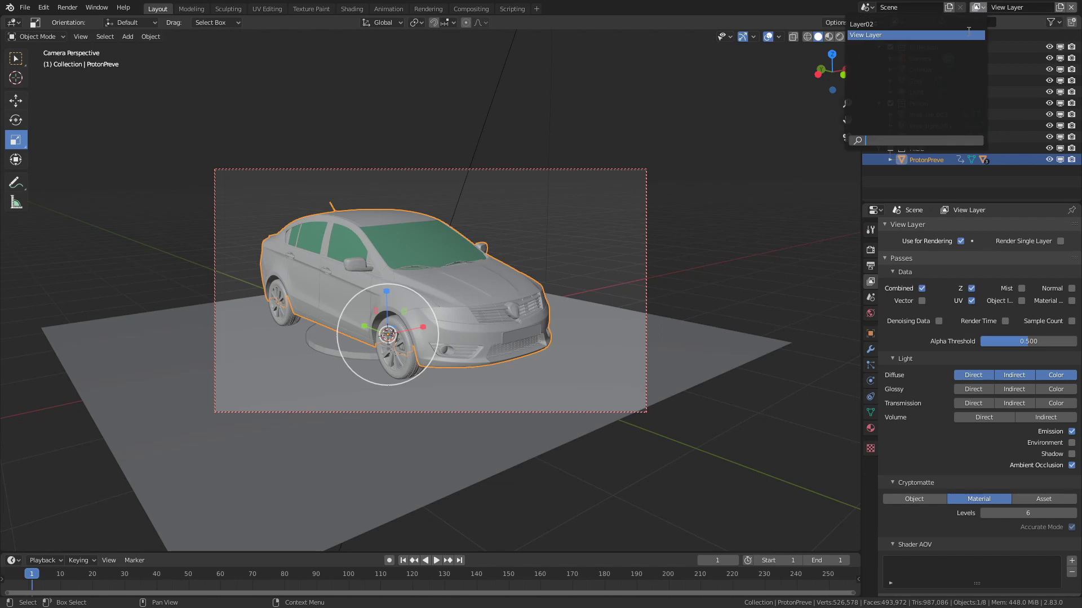
pyautogui.click(904, 25)
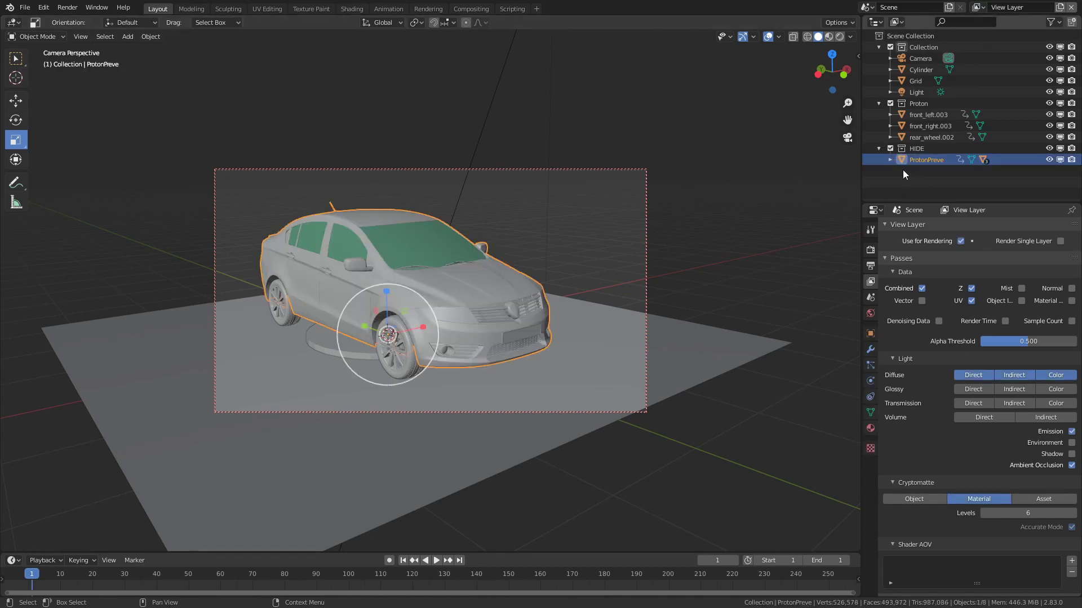
pyautogui.click(916, 150)
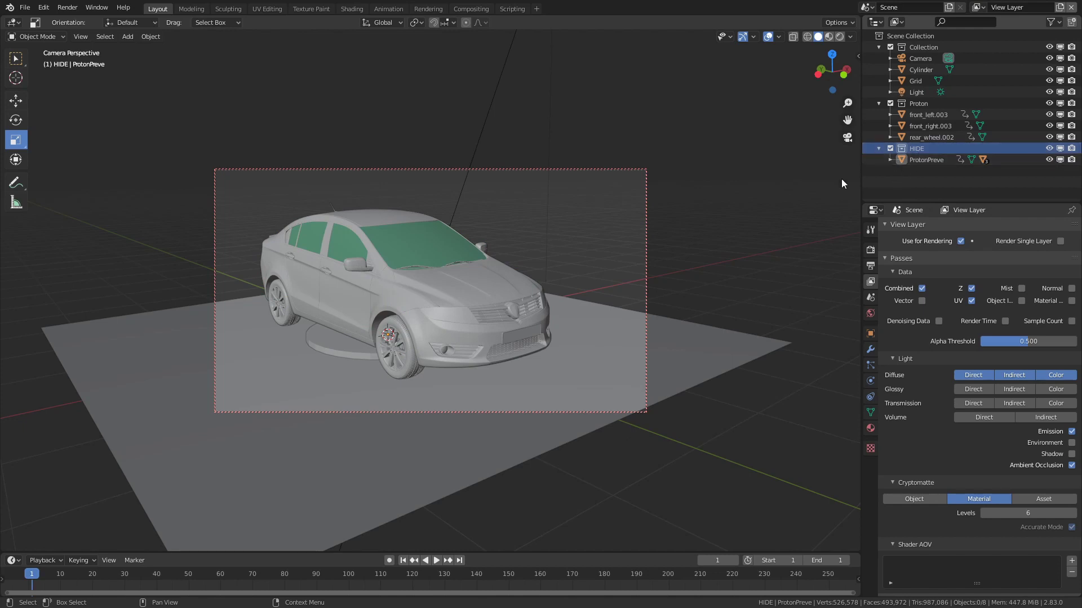
pyautogui.click(436, 286)
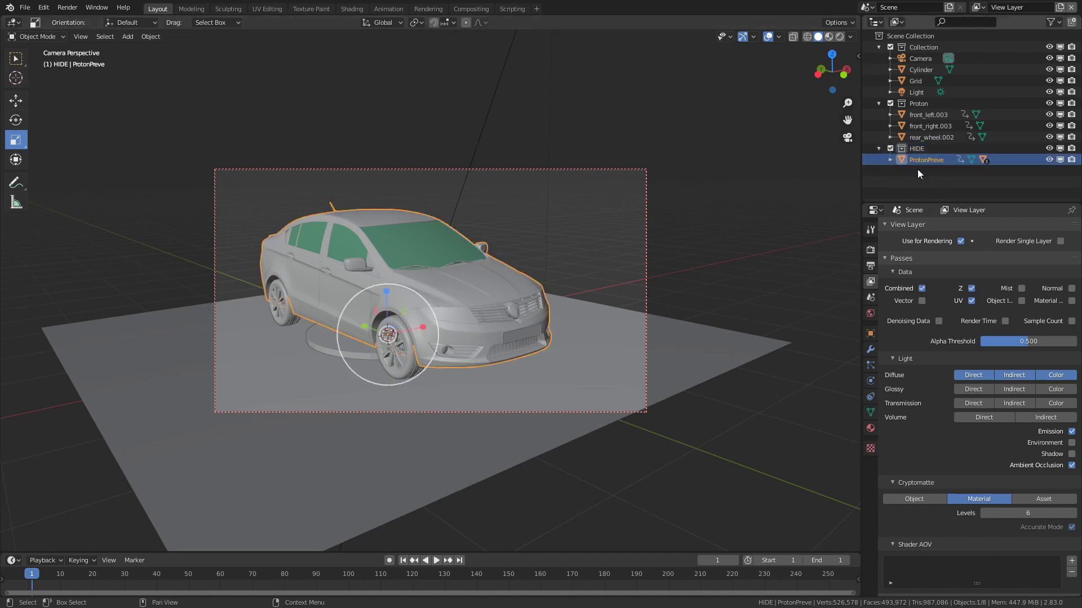
pyautogui.click(890, 149)
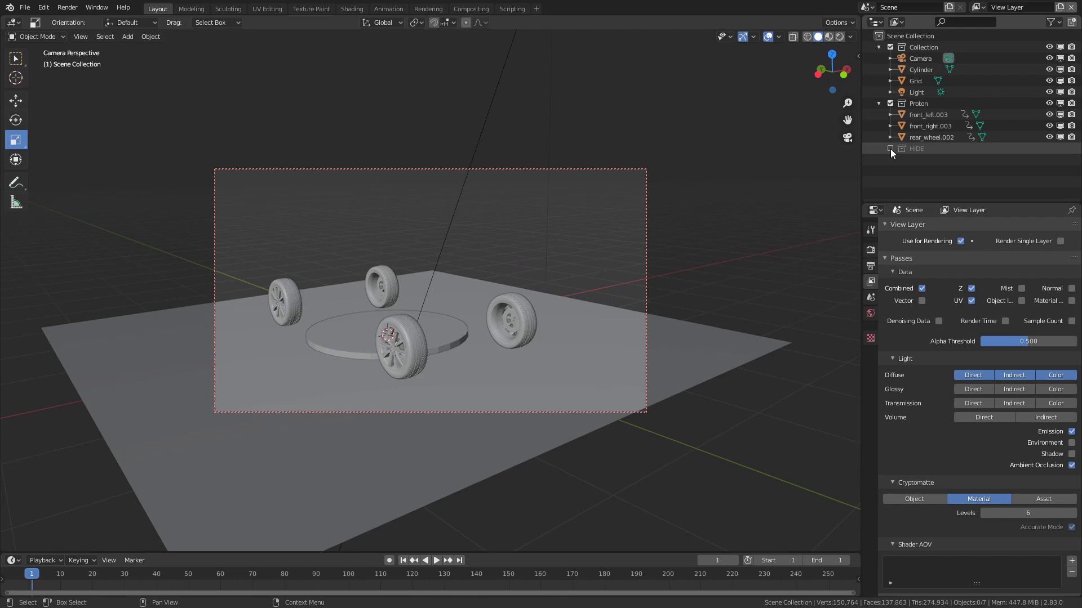
pyautogui.click(890, 149)
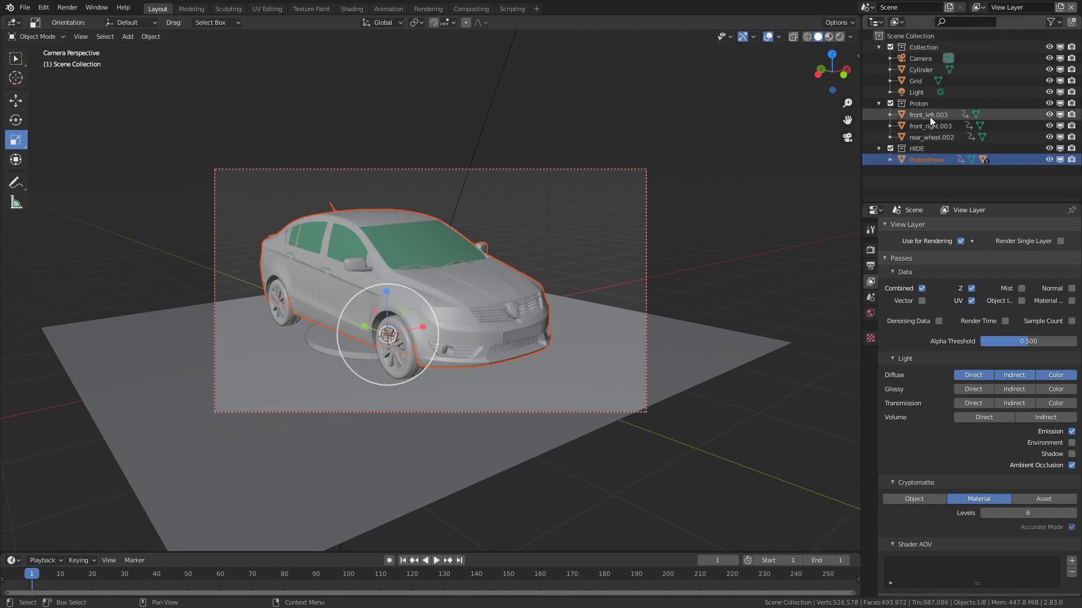
# Reselect Layer02 and leave the HIDE collection excluded from it.
pyautogui.click(985, 8)
pyautogui.click(937, 25)
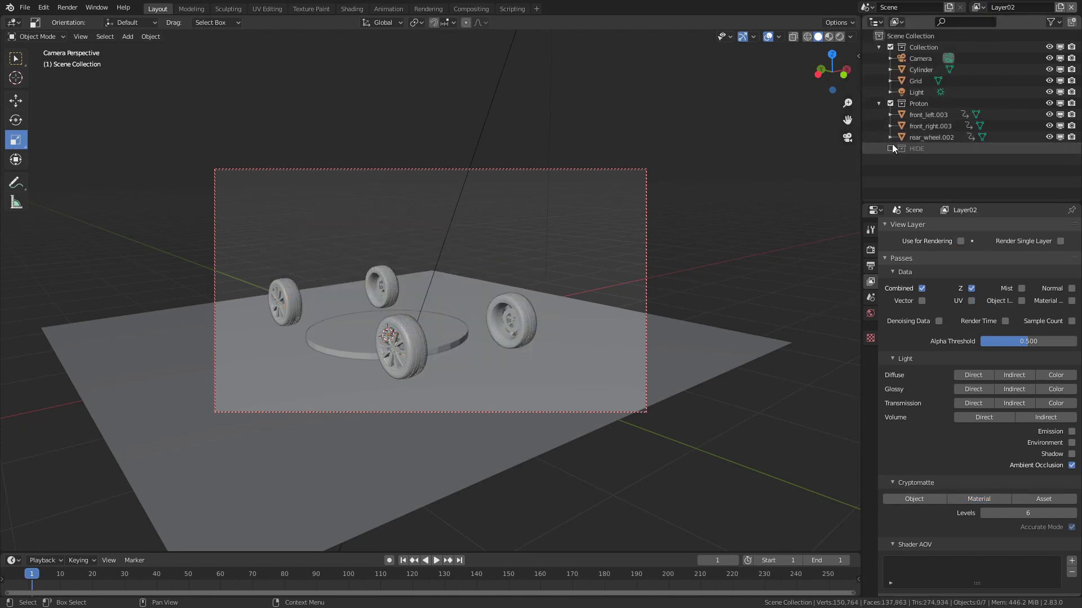
pyautogui.click(889, 149)
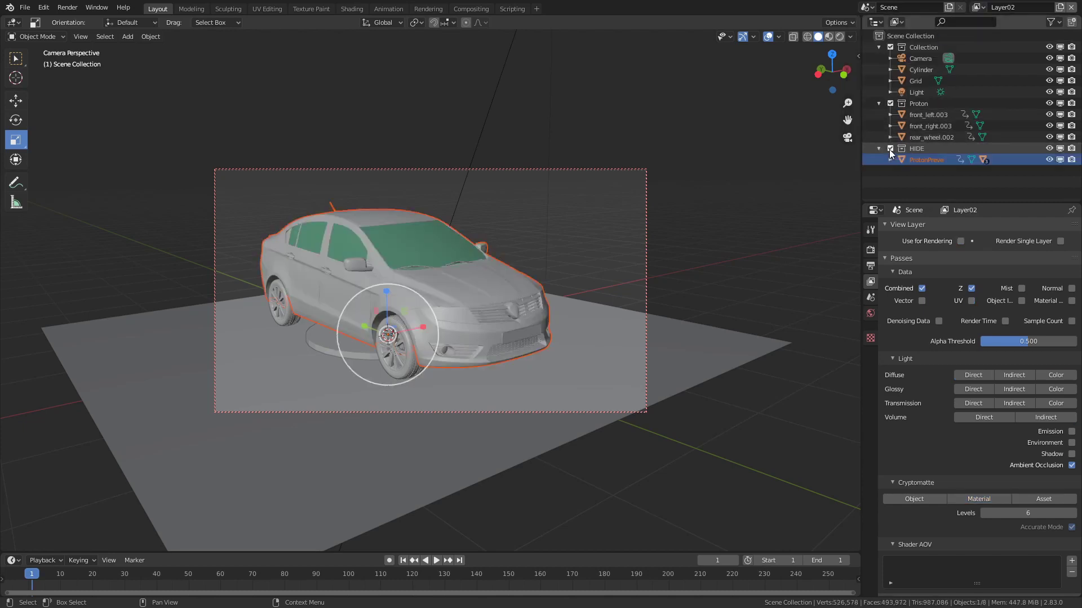
pyautogui.click(889, 149)
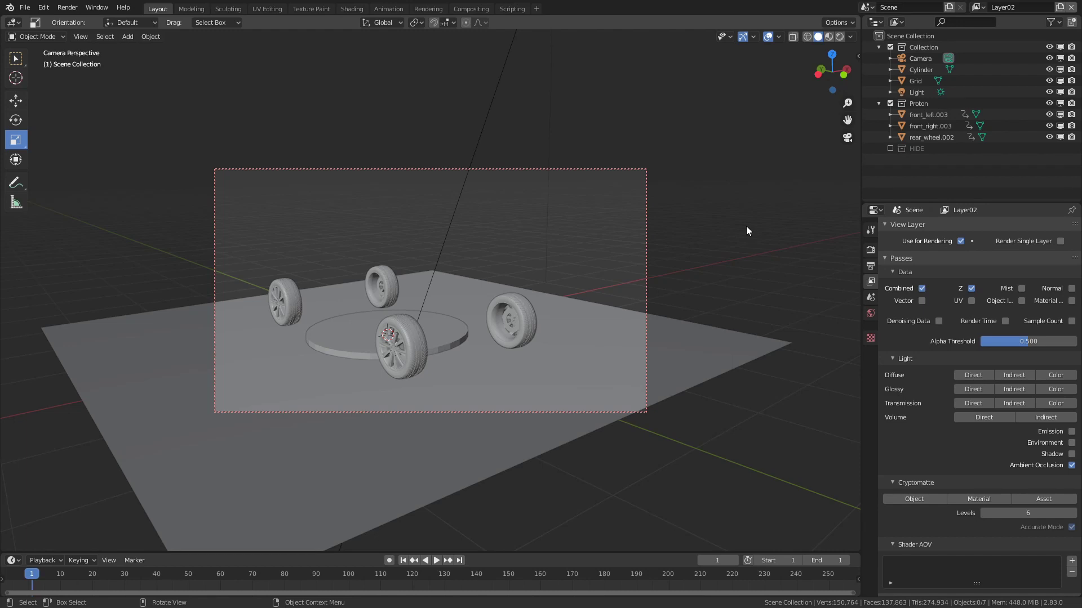
# Render the frame, view Layer02's AO pass of the wheels, then close the render.
pyautogui.click(72, 10)
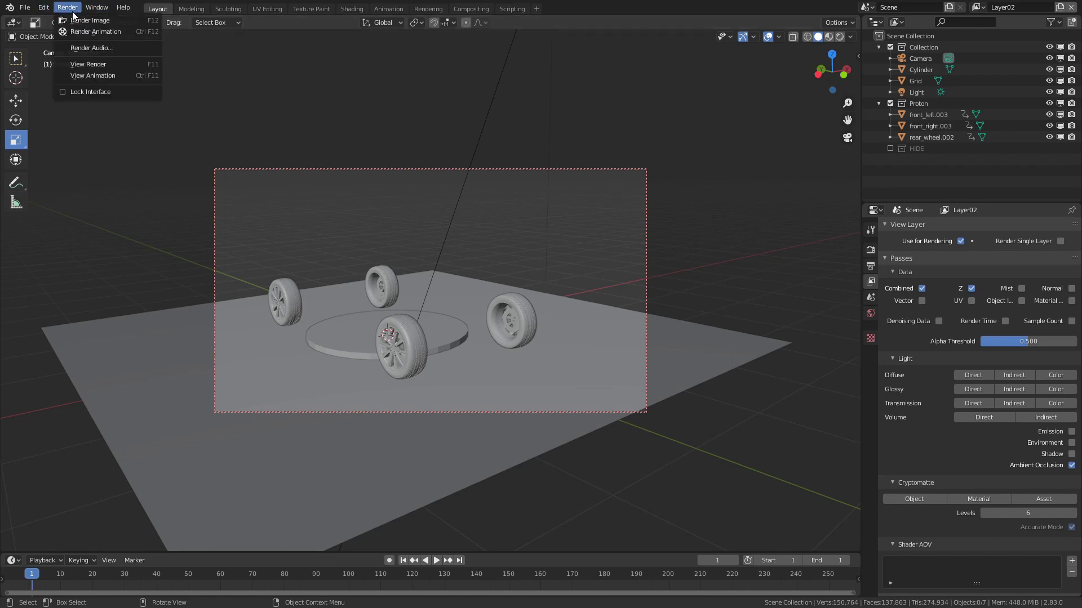
pyautogui.click(89, 20)
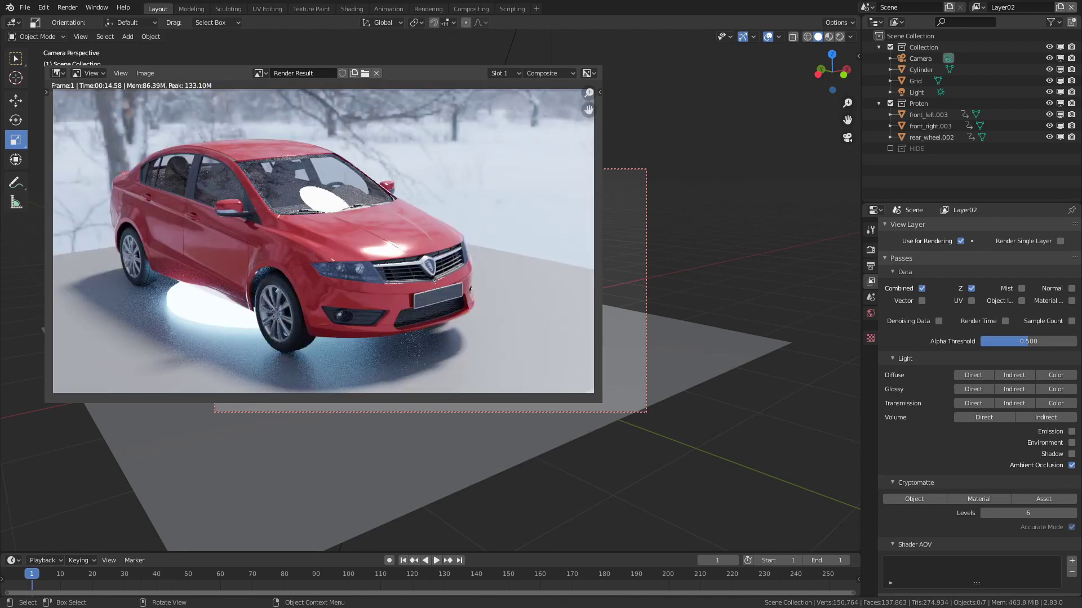
pyautogui.click(545, 75)
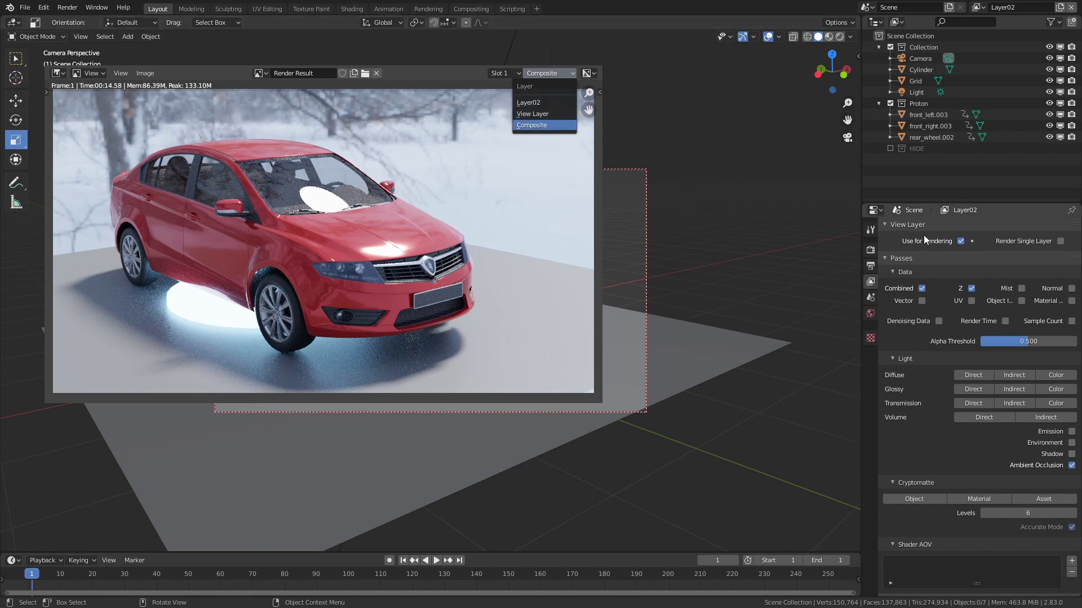
pyautogui.click(448, 171)
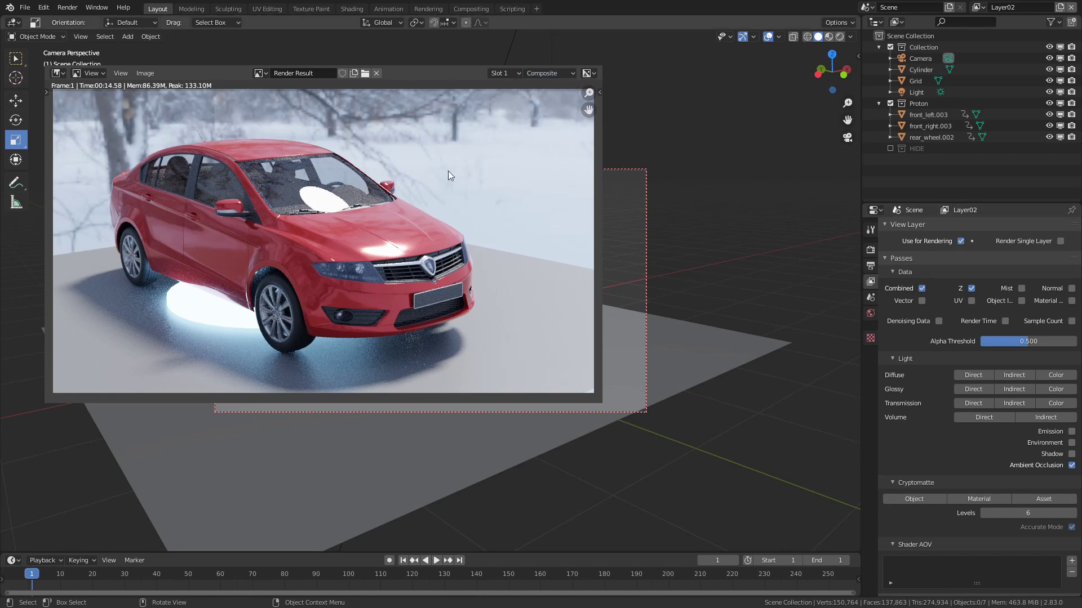
pyautogui.click(544, 74)
pyautogui.click(539, 104)
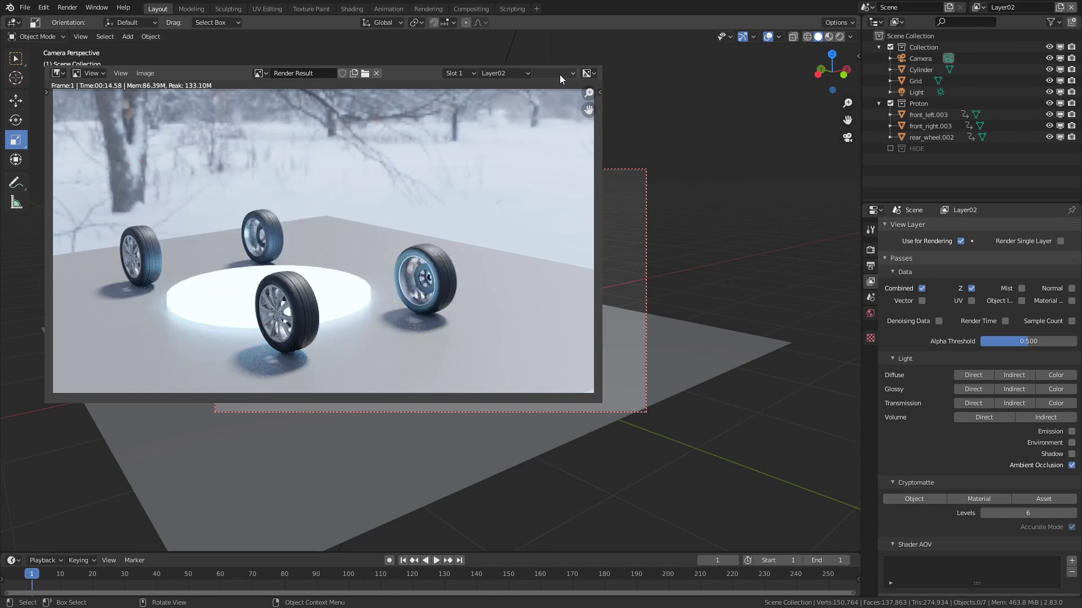
pyautogui.click(560, 73)
pyautogui.click(538, 125)
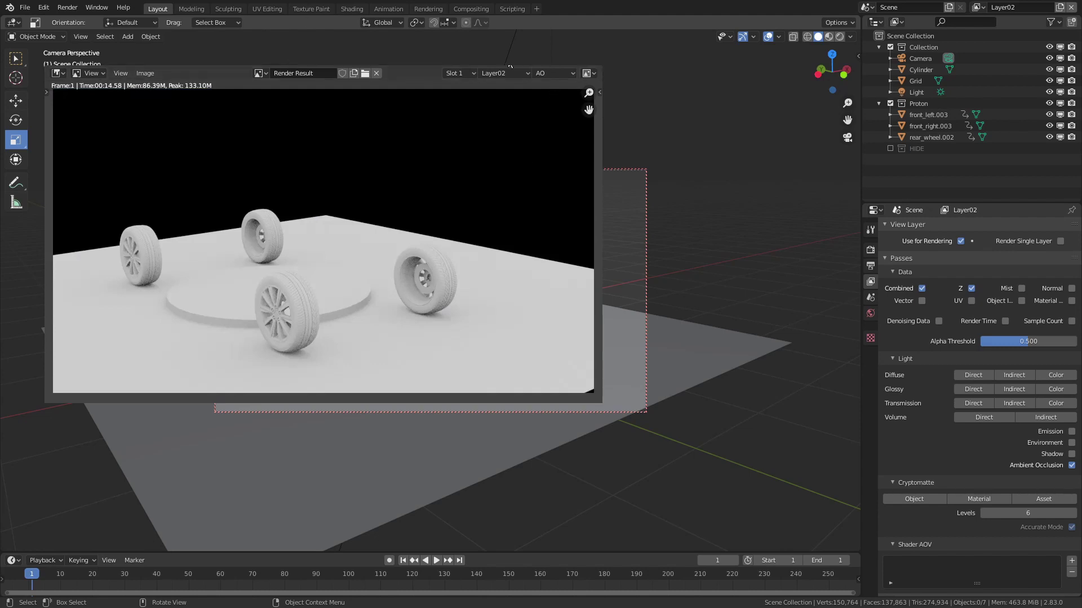
pyautogui.press('Escape')
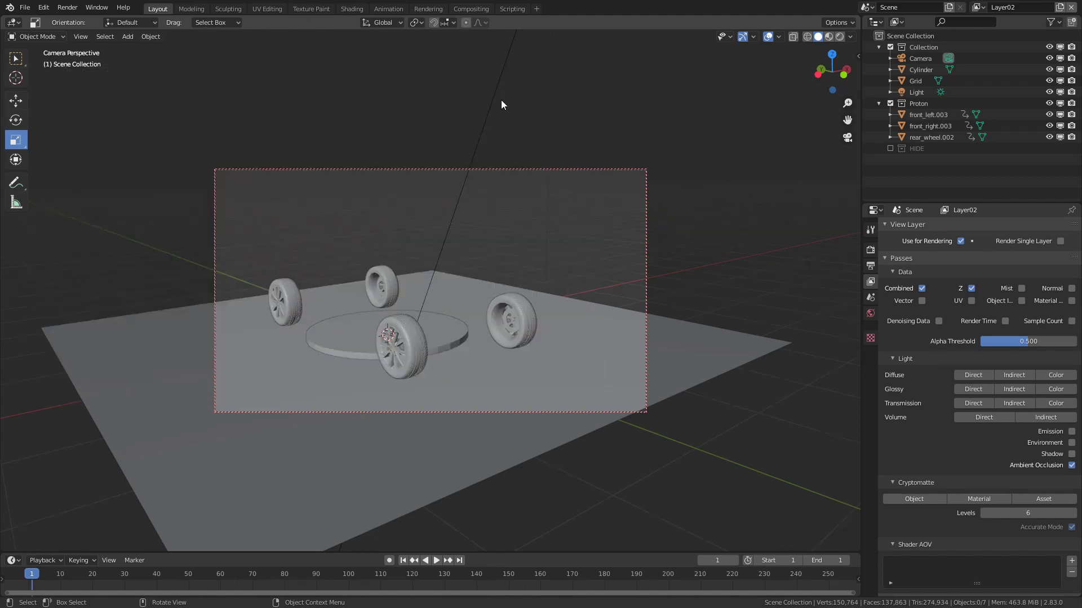
# Duplicate the Render Layers node and set the copy to read Layer02.
pyautogui.click(477, 10)
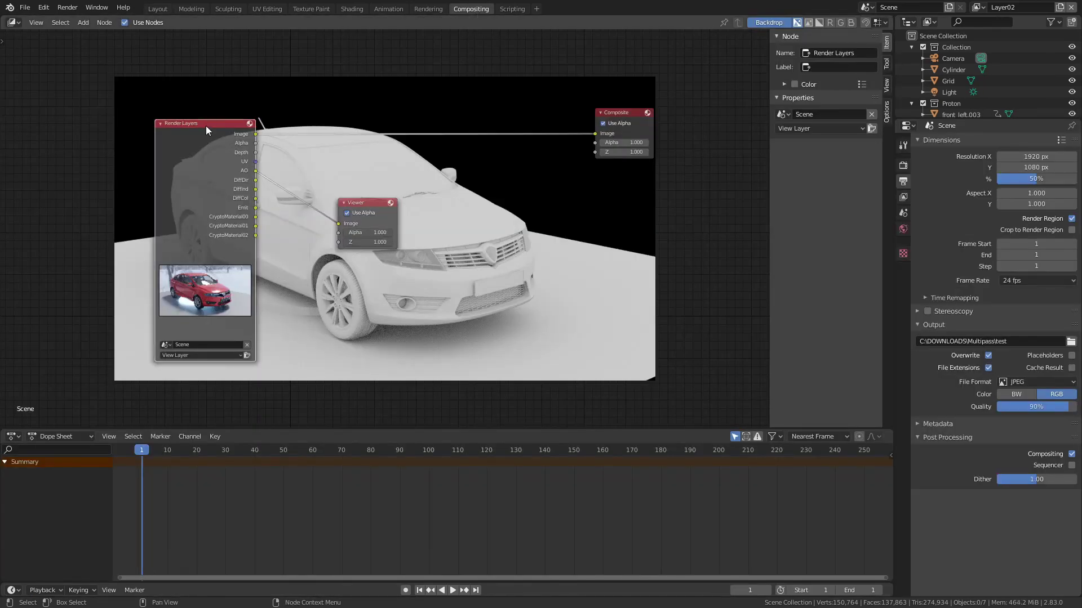
pyautogui.moveTo(206, 126); pyautogui.dragTo(220, 95)
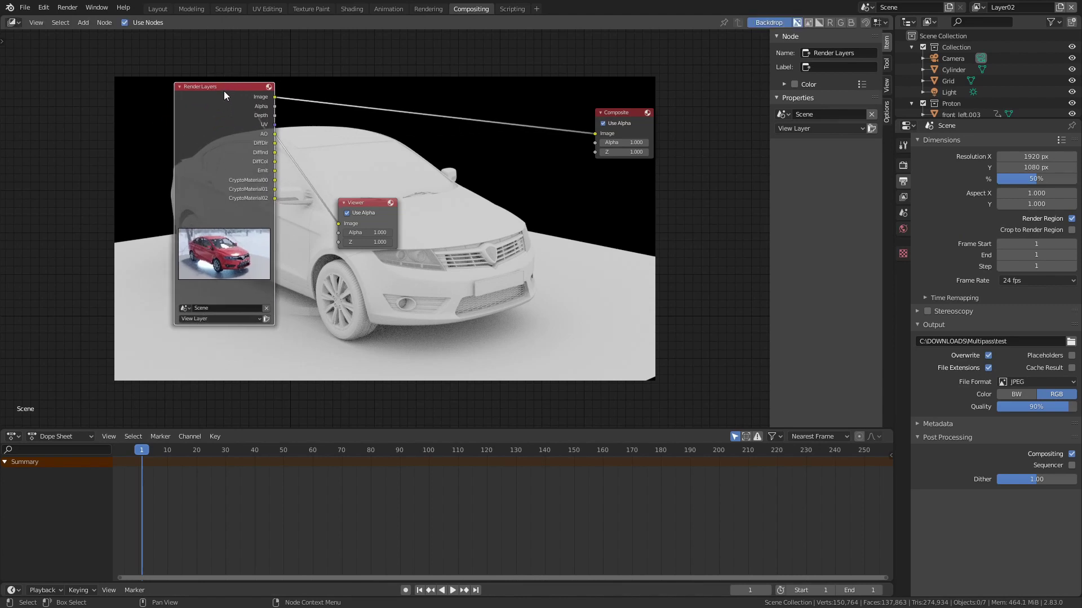
pyautogui.hotkey('shift', 'd')
pyautogui.click(376, 168)
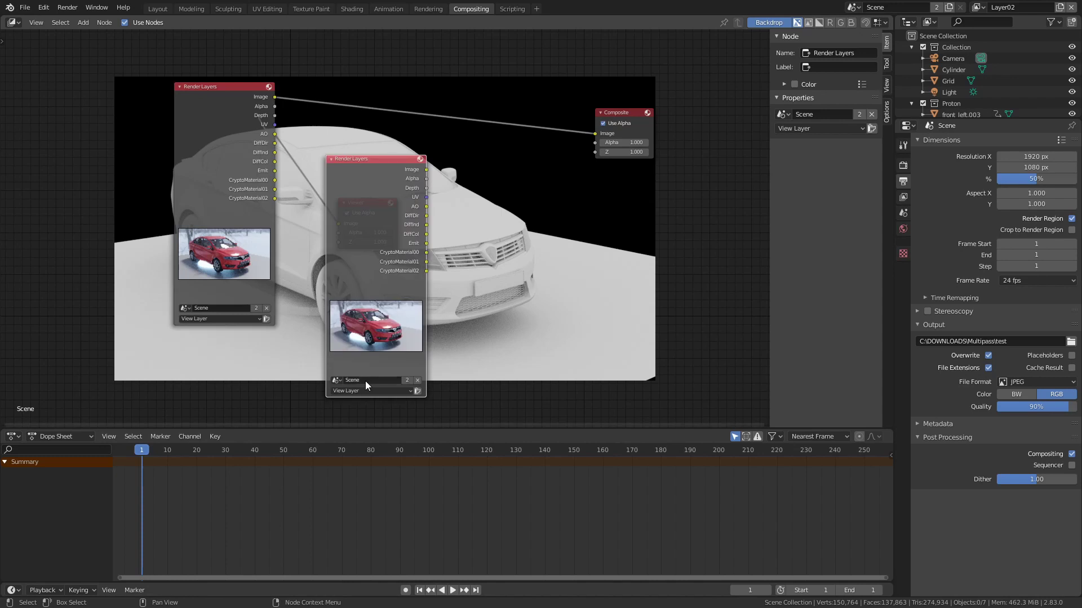
pyautogui.moveTo(365, 158); pyautogui.dragTo(363, 155)
pyautogui.click(343, 389)
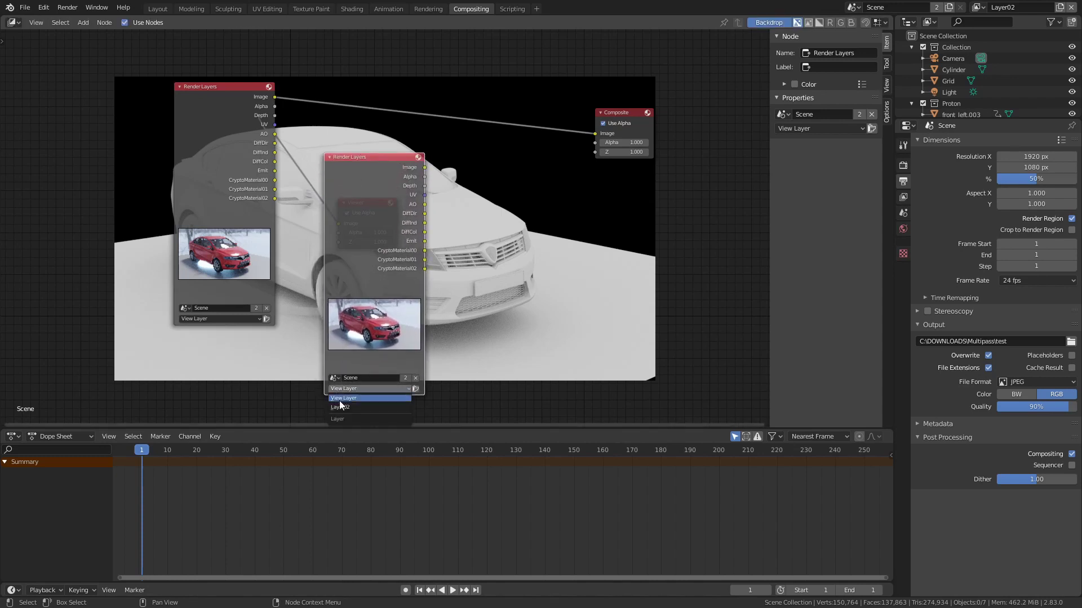
pyautogui.click(339, 409)
# Arrange the nodes and connect the Layer02 node to the Viewer to preview the wheels.
pyautogui.moveTo(394, 157); pyautogui.dragTo(362, 249)
pyautogui.moveTo(373, 201); pyautogui.dragTo(525, 212)
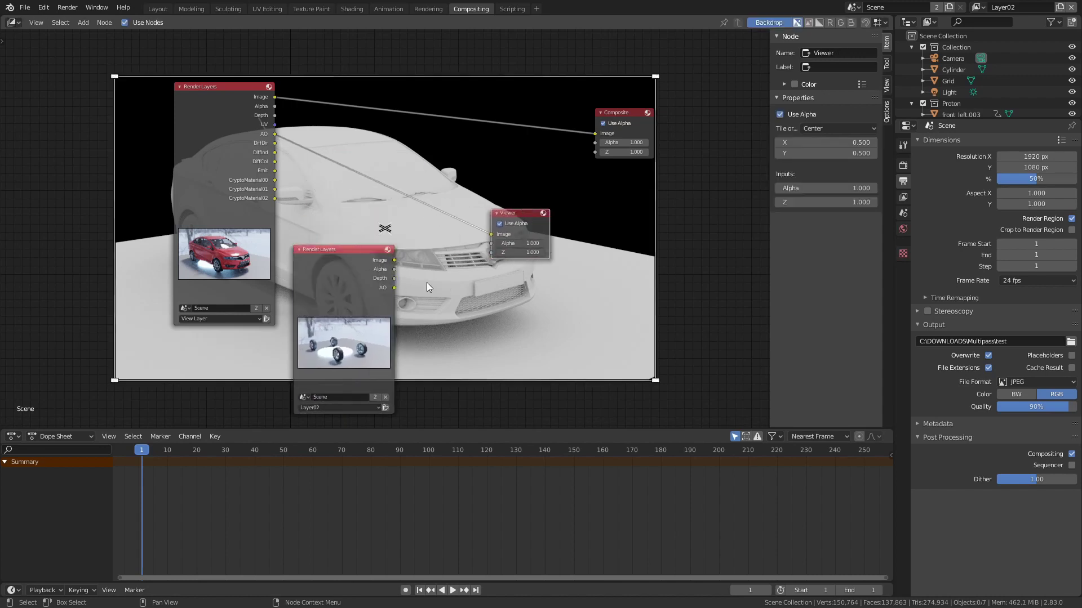
pyautogui.moveTo(394, 278); pyautogui.dragTo(496, 232)
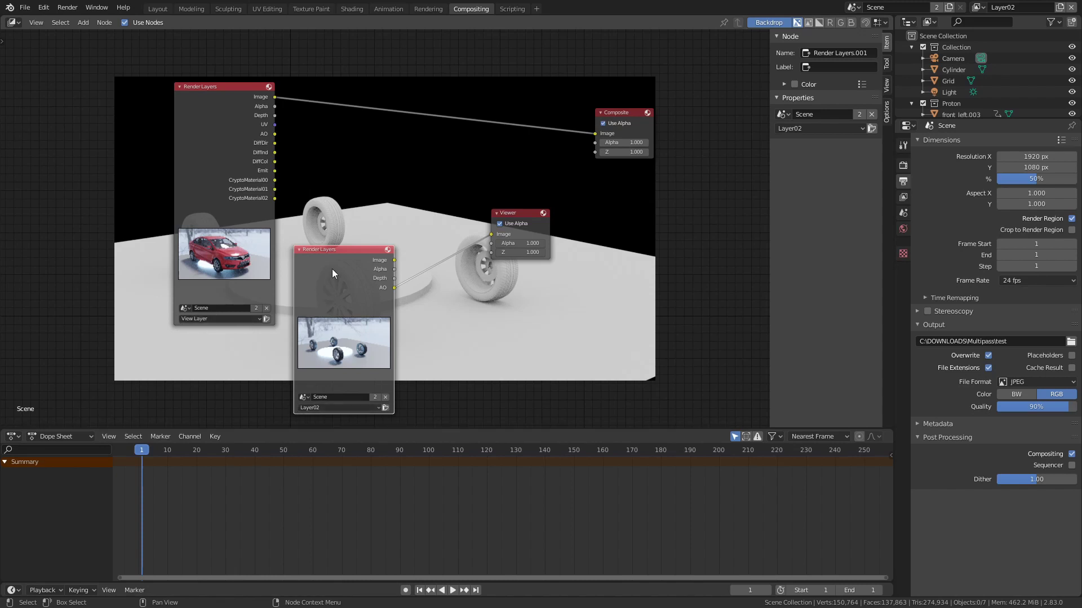
pyautogui.moveTo(353, 256); pyautogui.dragTo(386, 261)
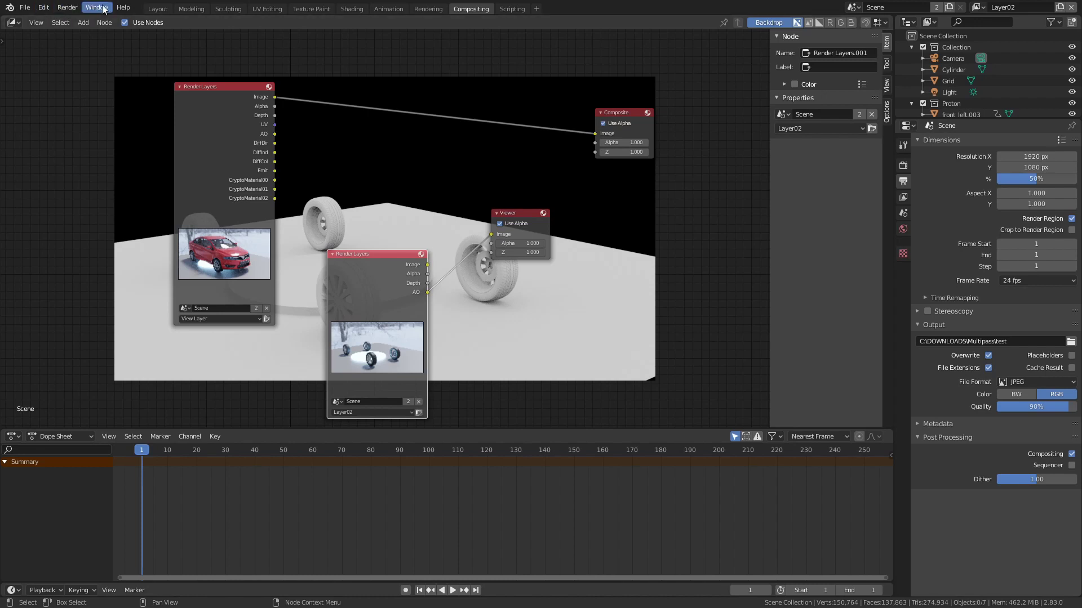
pyautogui.click(68, 8)
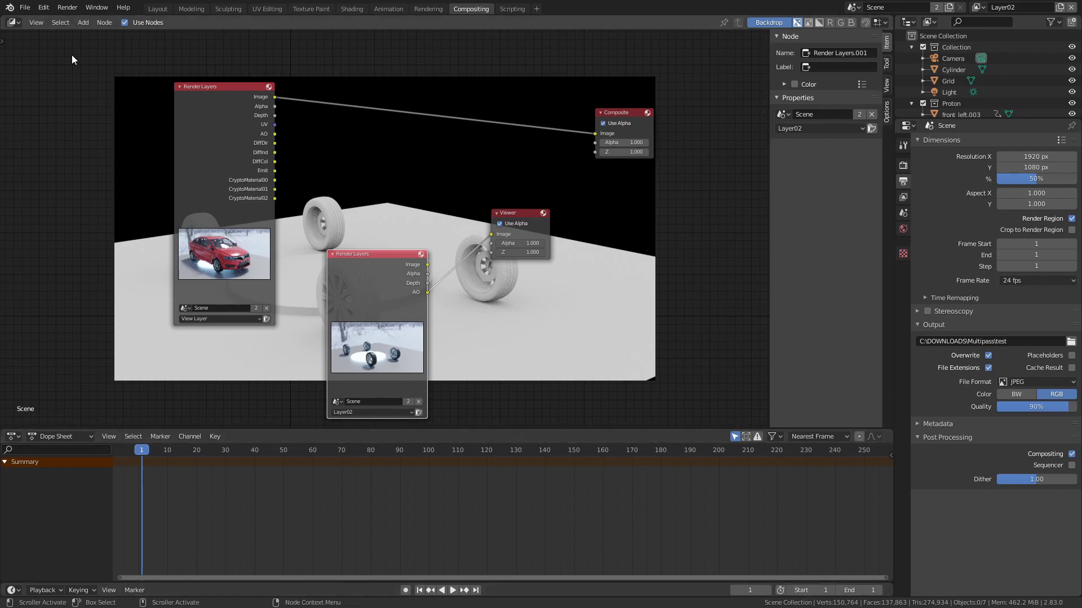
# Render the animation and refresh the Multipass folder to find test0001.jpg.
pyautogui.click(67, 7)
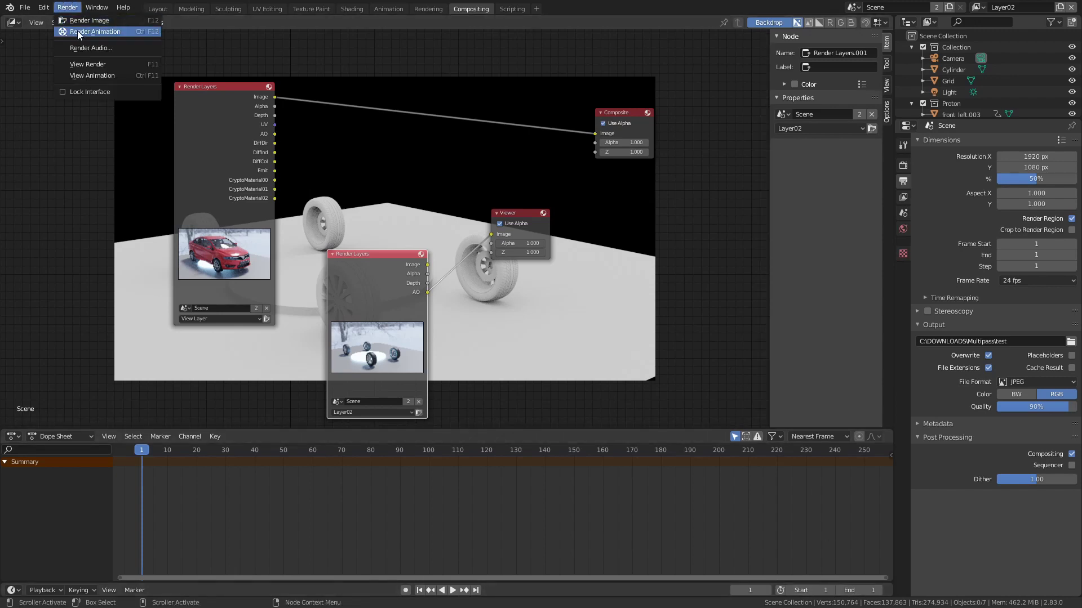
pyautogui.click(93, 32)
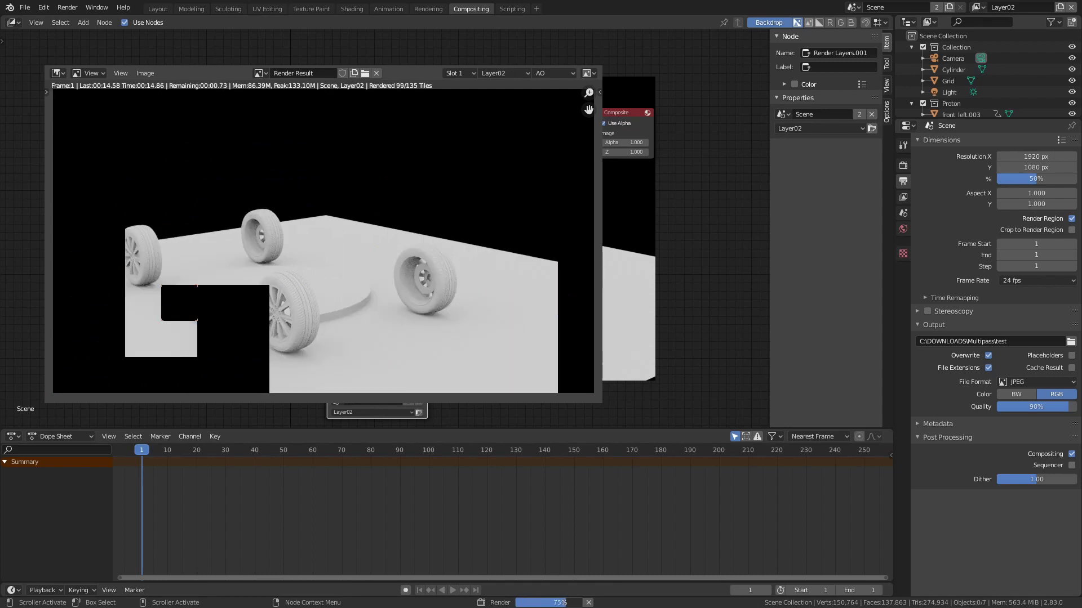
pyautogui.hotkey('alt', 'Tab')
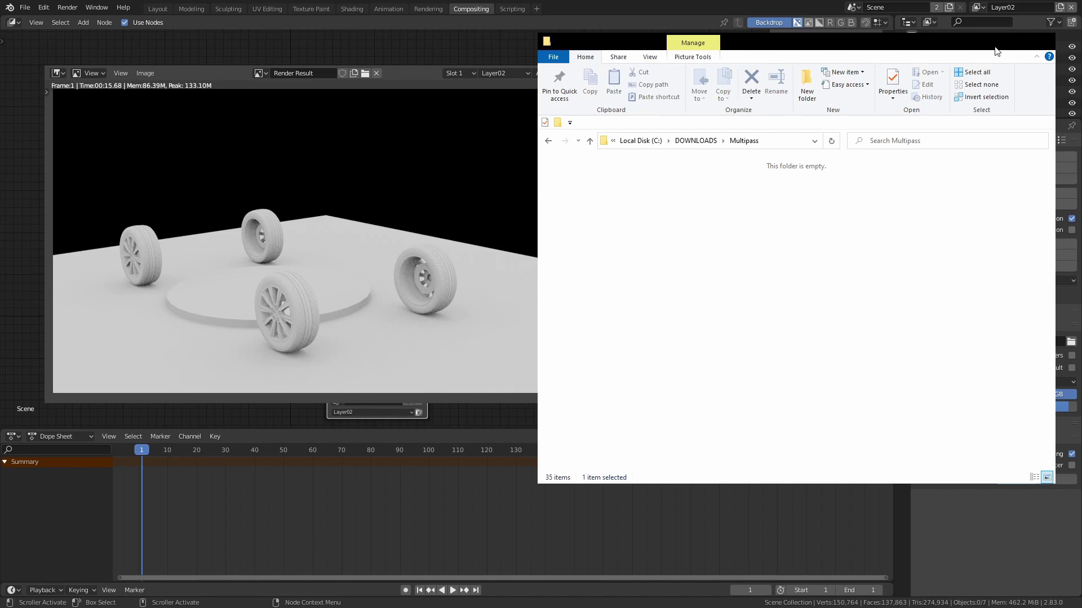
pyautogui.press('F5')
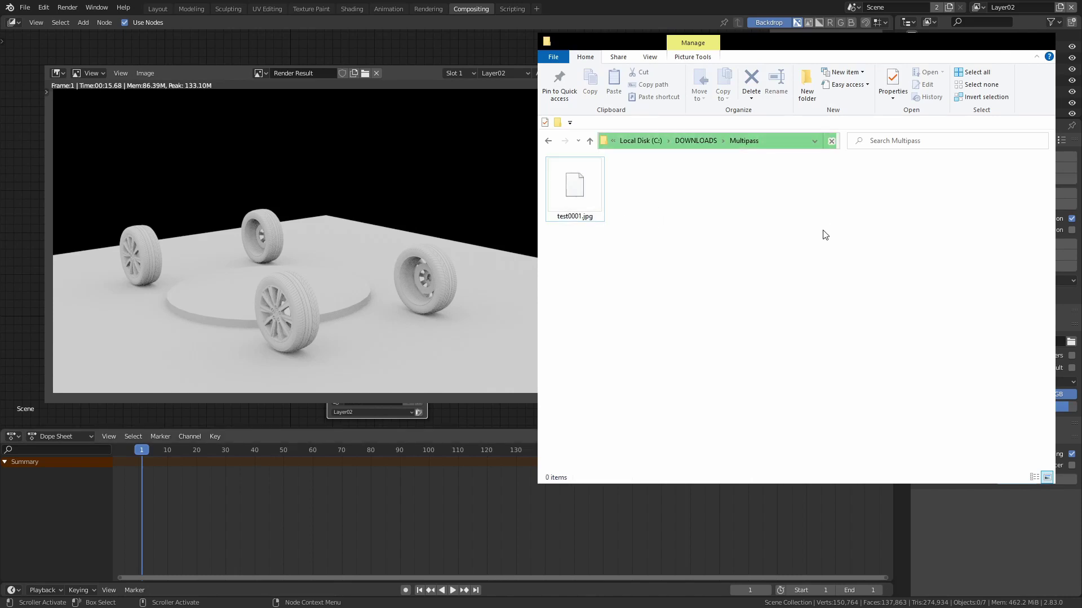
pyautogui.press('Down')
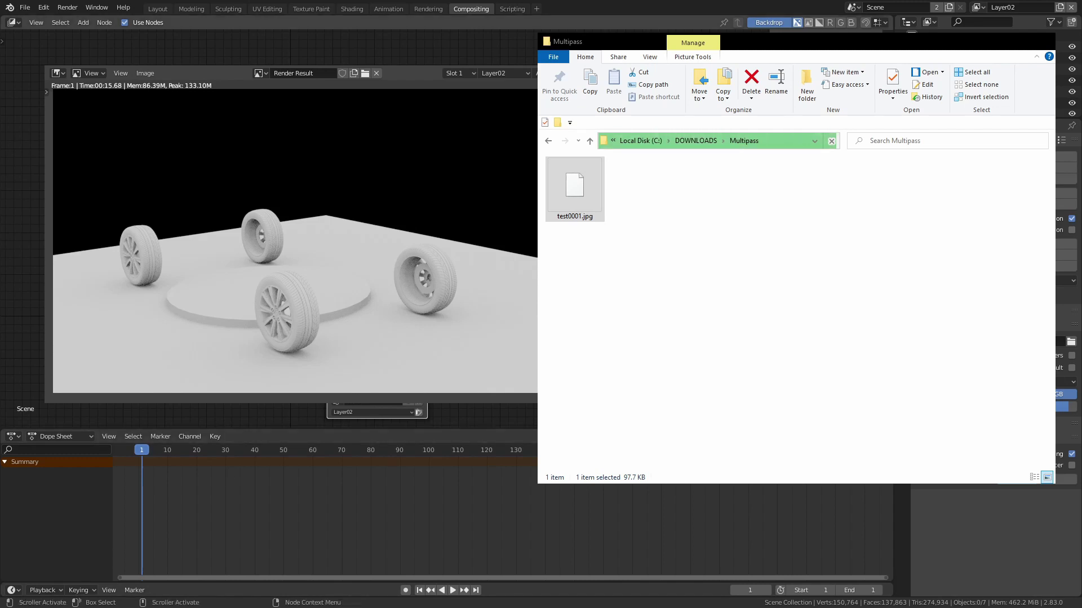
# Check test0001.jpg against the render result, then return to Blender's compositor.
pyautogui.hotkey('alt', 'Tab')
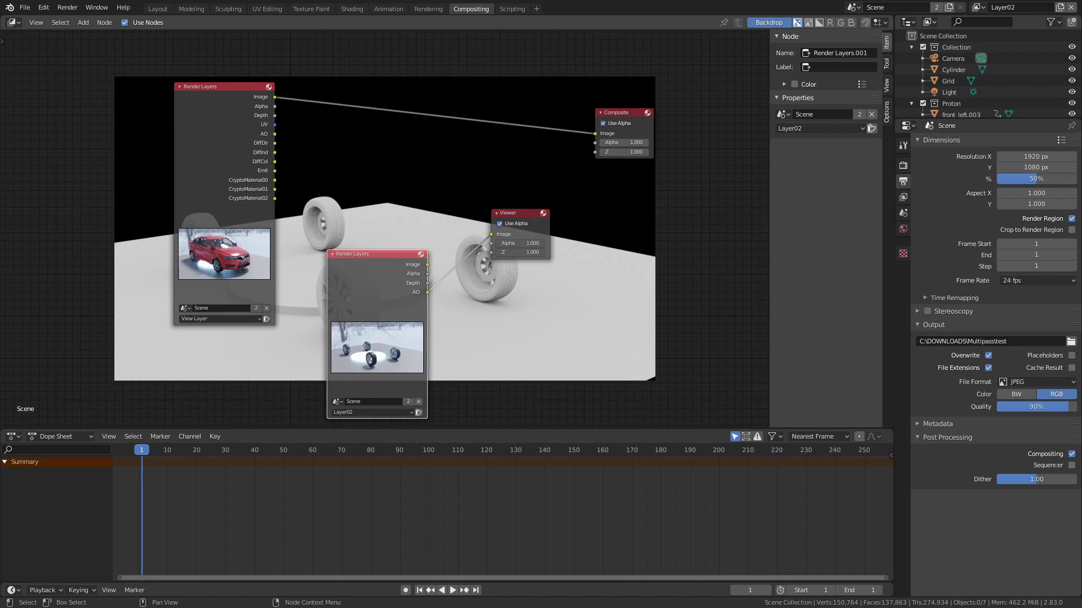
pyautogui.press('F11')
pyautogui.hotkey('alt', 'Tab')
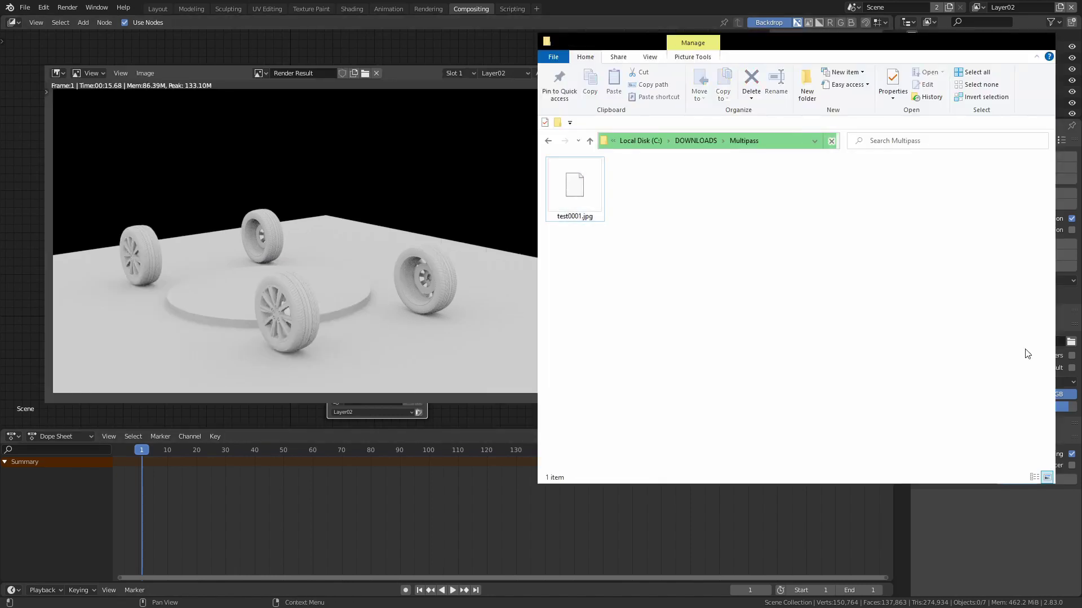
pyautogui.click(602, 203)
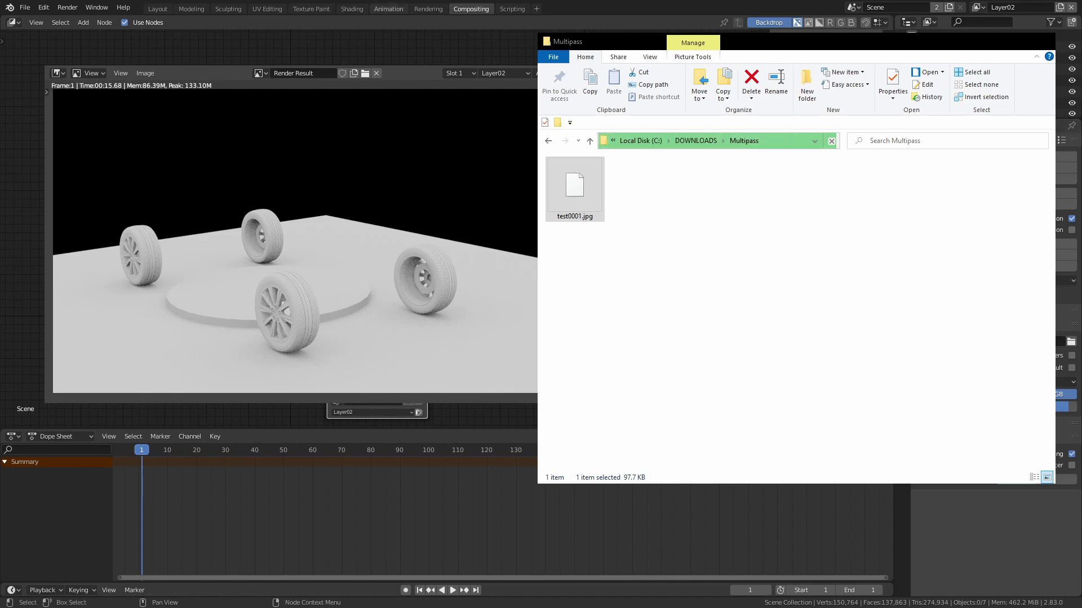
pyautogui.click(990, 42)
pyautogui.click(638, 224)
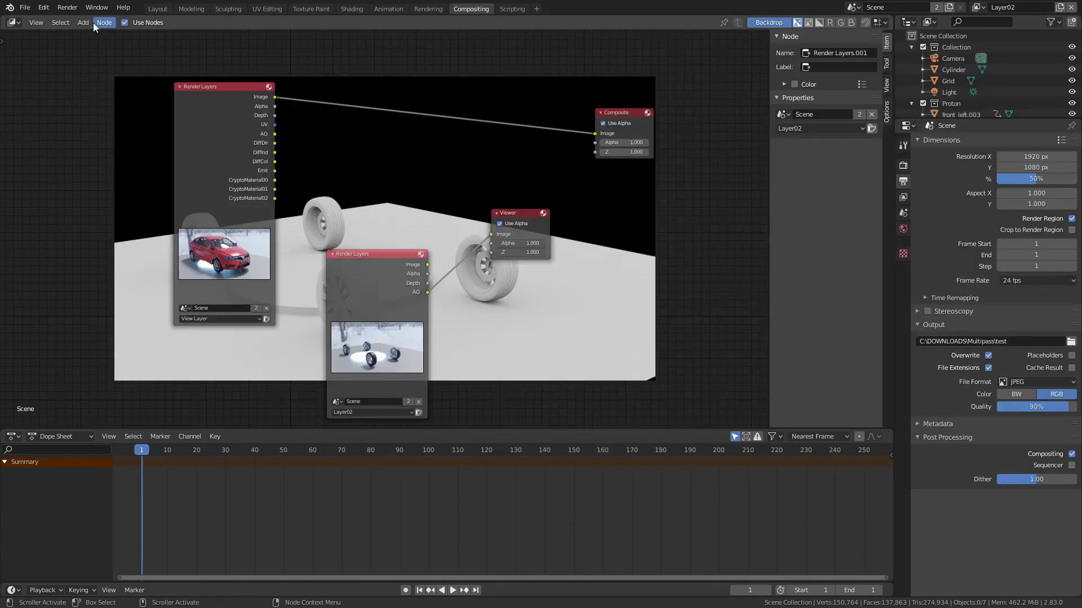
# Add an Image node for test0001.jpg, wire it to the Viewer, and lower the Viewer.
pyautogui.click(93, 22)
pyautogui.click(101, 21)
pyautogui.click(83, 23)
pyautogui.click(89, 33)
pyautogui.write('i')
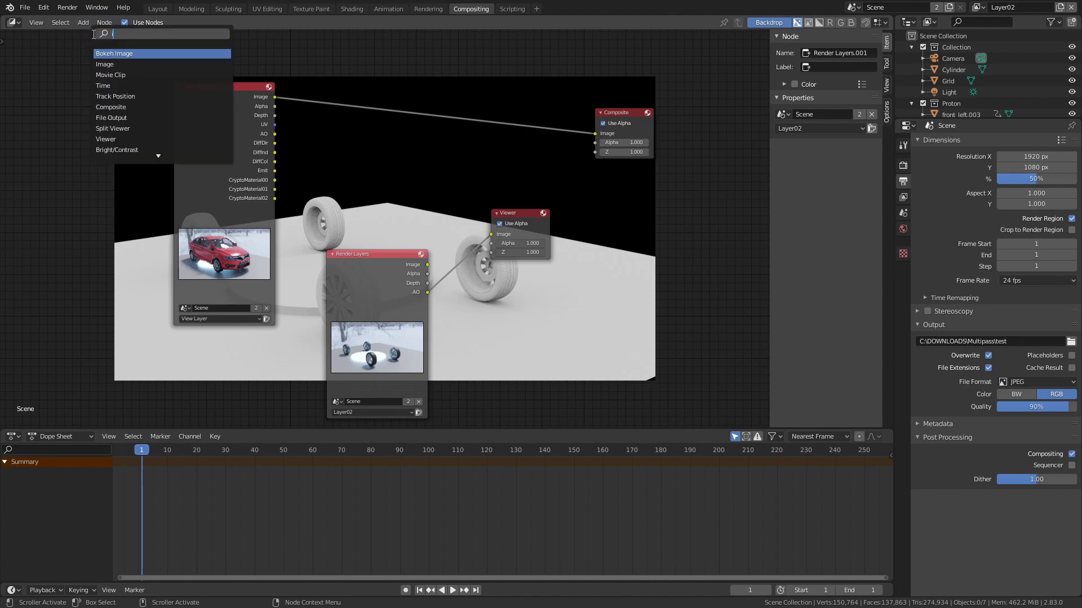
pyautogui.write('mag')
pyautogui.press('Return')
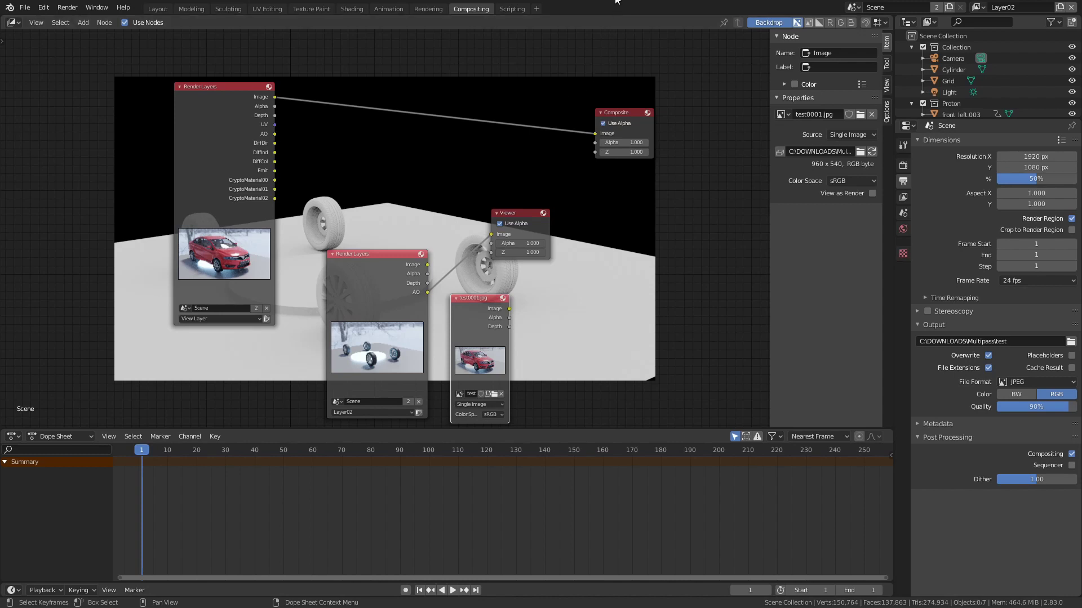
pyautogui.moveTo(511, 309); pyautogui.dragTo(490, 236)
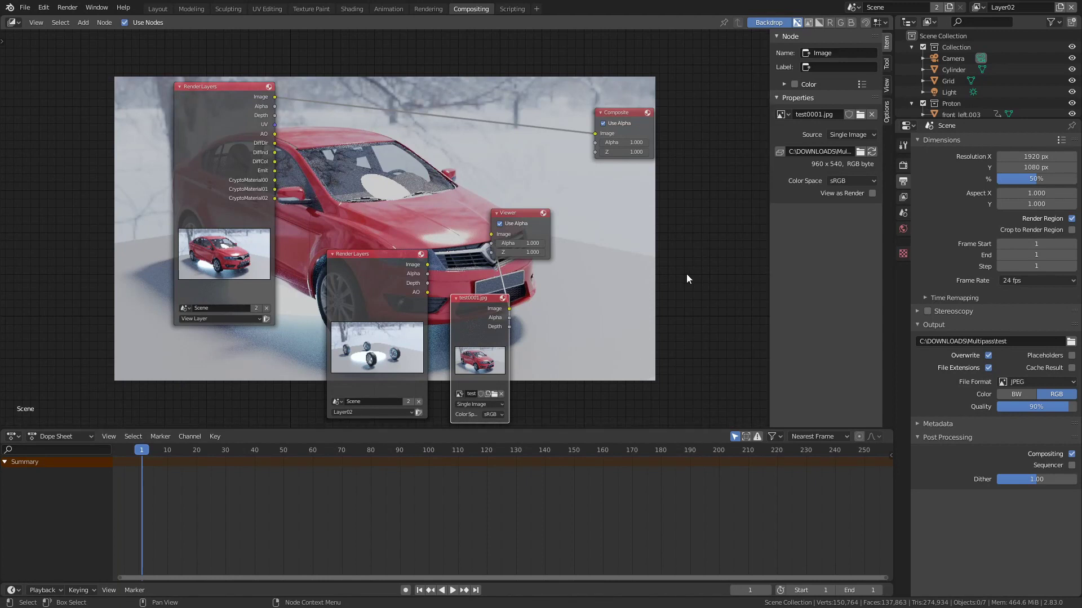
pyautogui.moveTo(572, 209); pyautogui.dragTo(573, 225)
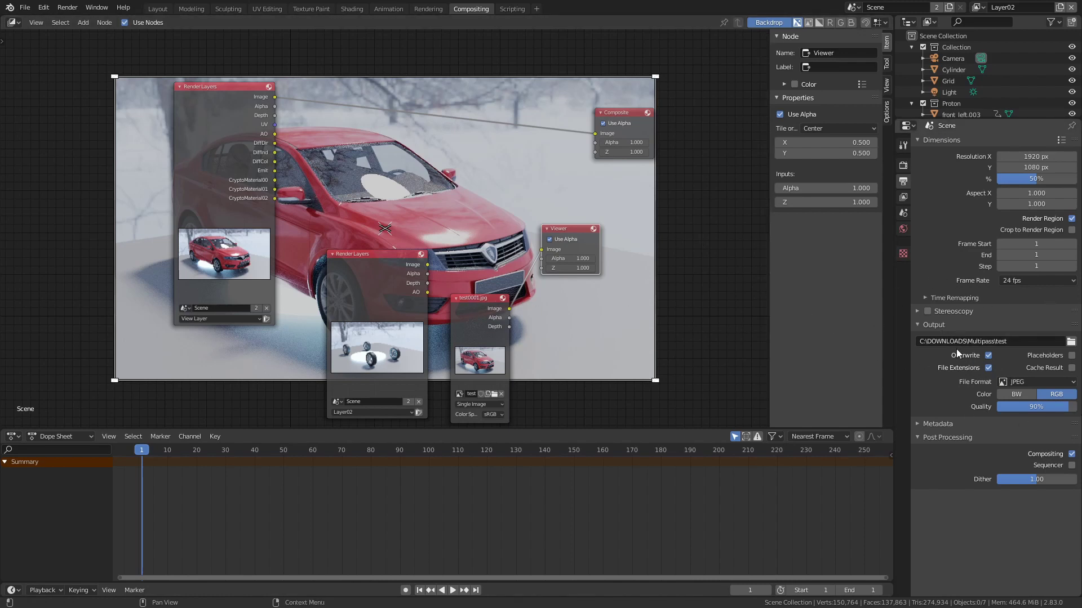
# Save renders as OpenEXR MultiLayer, render the frame, and select the new test0001.exr.
pyautogui.click(1073, 385)
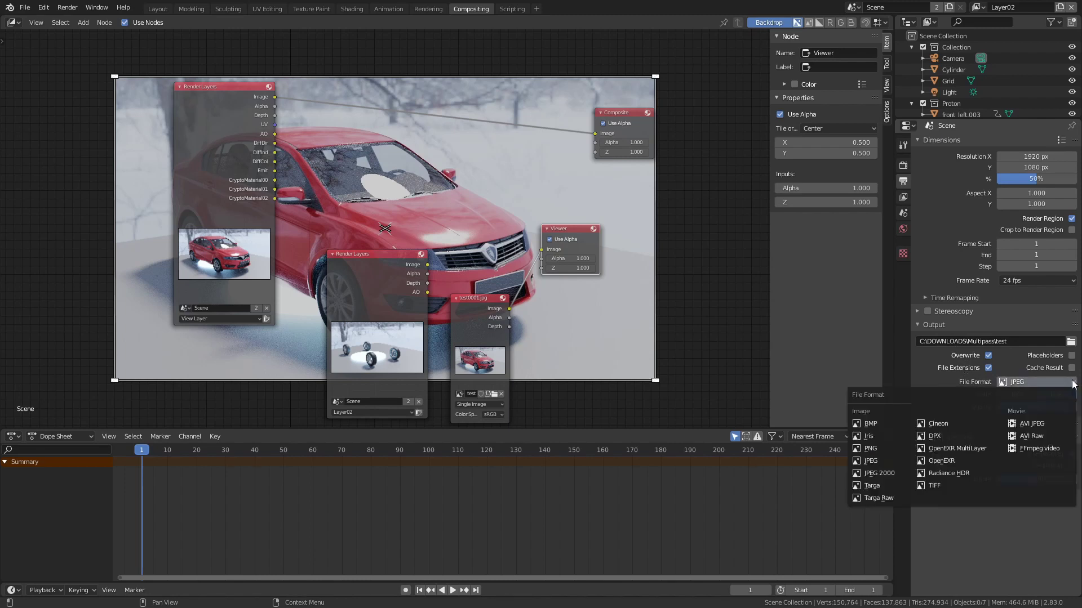
pyautogui.click(984, 451)
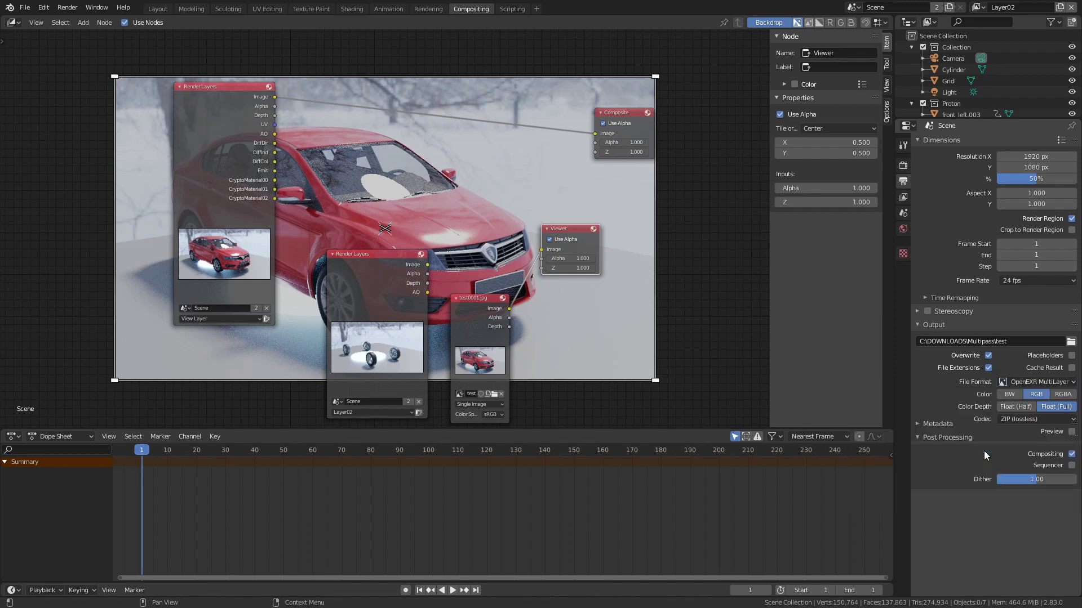
pyautogui.click(67, 7)
pyautogui.click(84, 19)
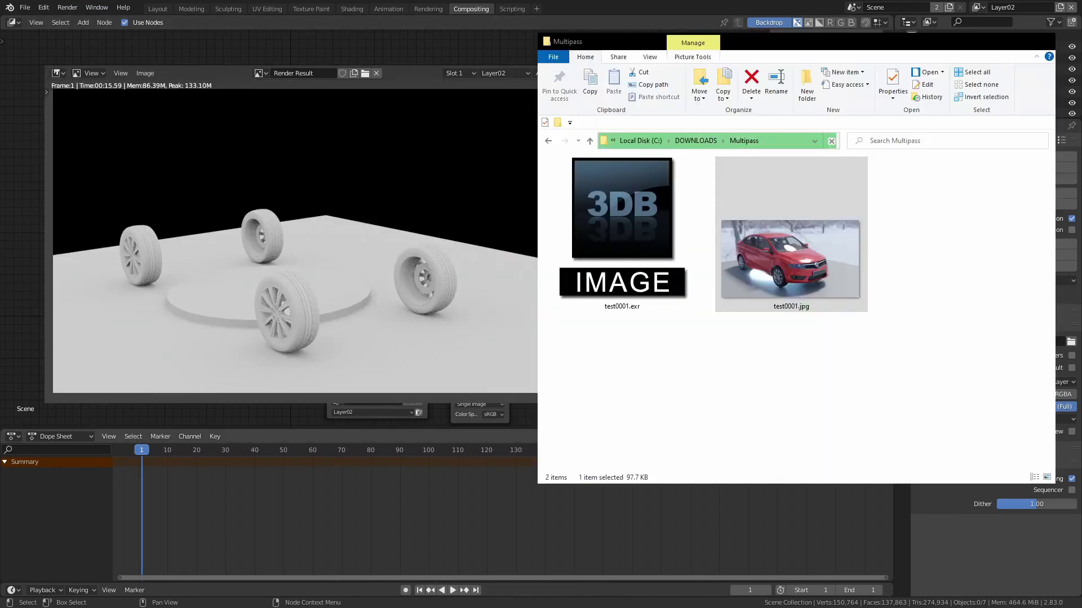
pyautogui.click(1003, 316)
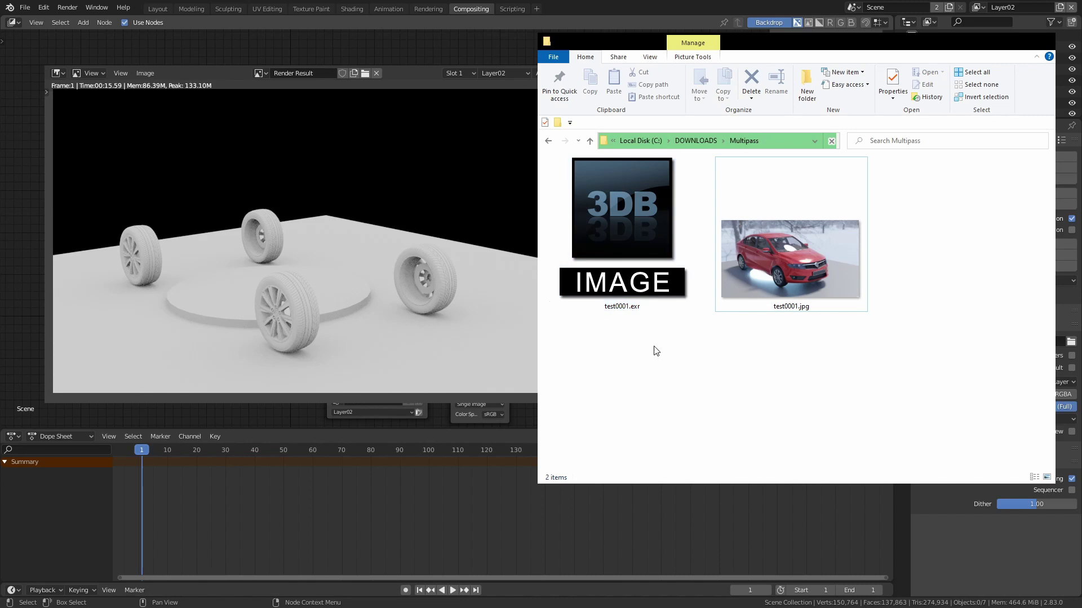
pyautogui.click(631, 236)
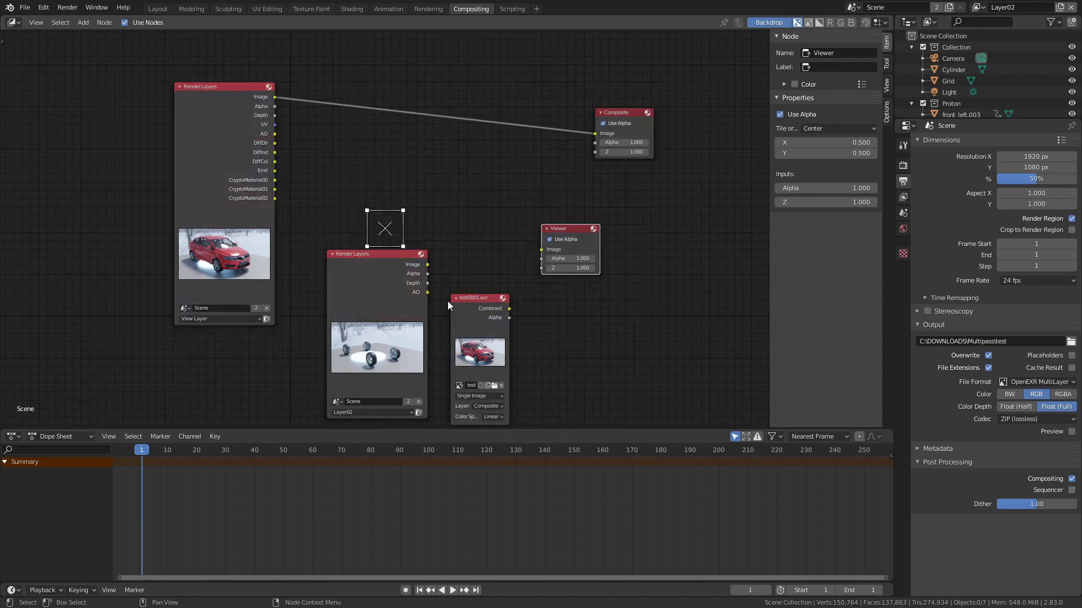
# Move the EXR Image node up and switch its layer between Layer02 and View Layer.
pyautogui.moveTo(476, 301); pyautogui.dragTo(467, 178)
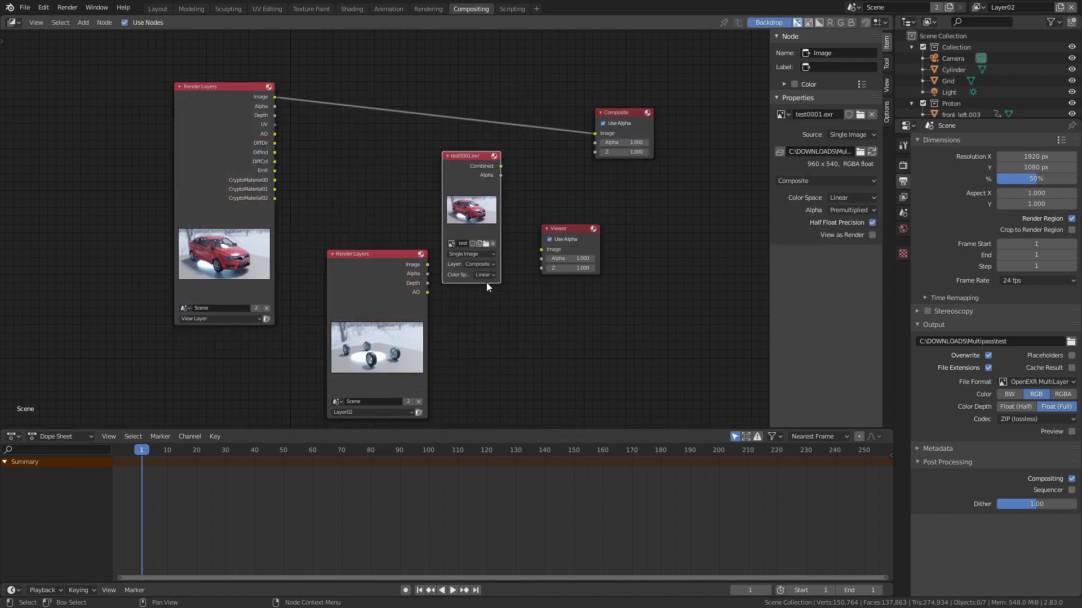
pyautogui.click(487, 266)
pyautogui.click(485, 282)
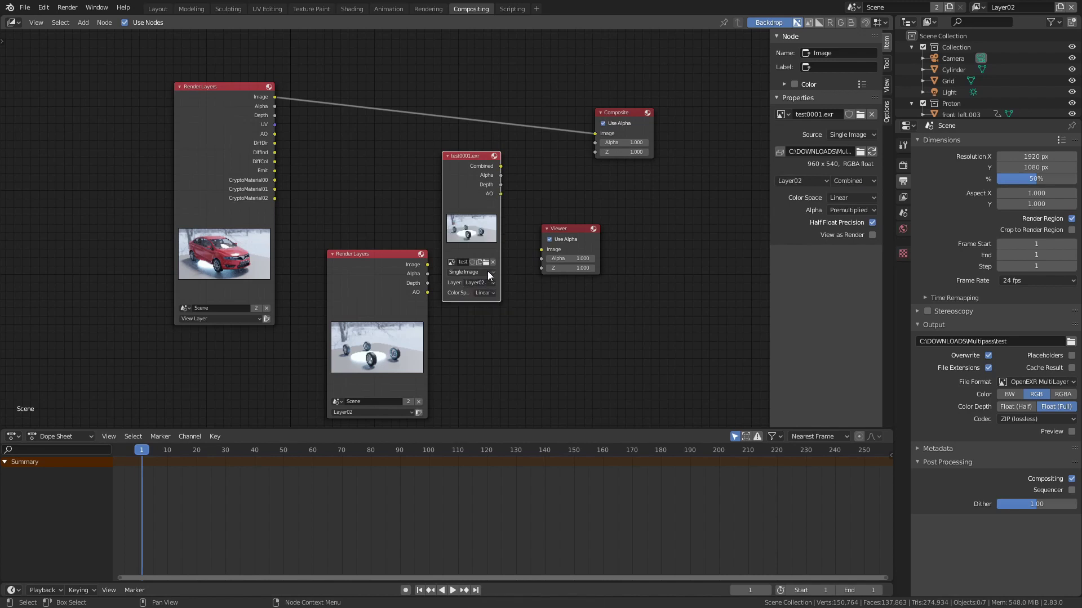
pyautogui.click(483, 282)
pyautogui.click(488, 311)
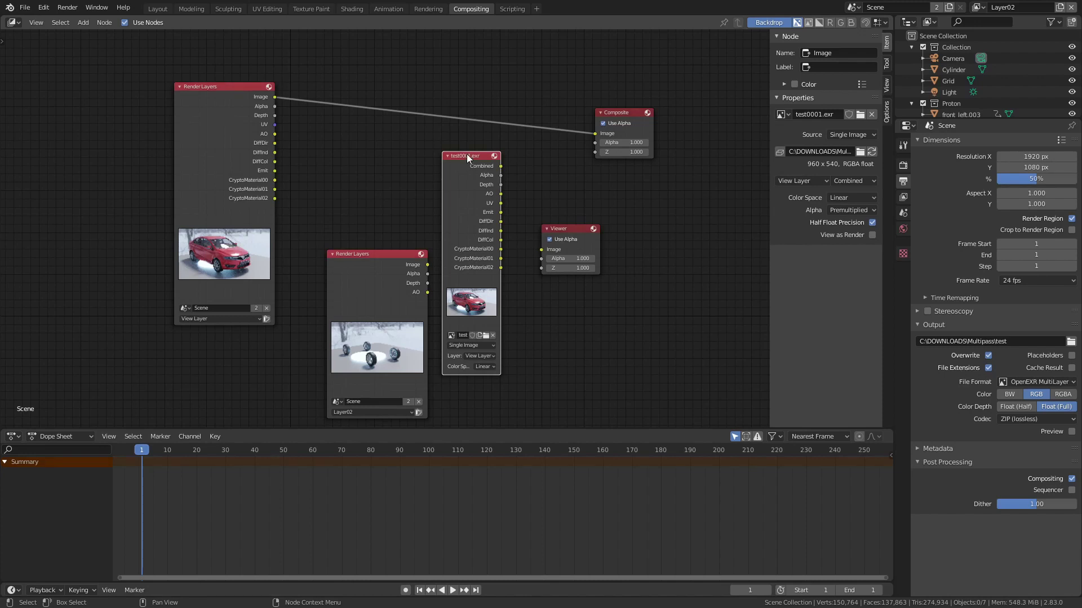
# Delete the test0001.exr Image node and start a node search in the Add menu.
pyautogui.press('Delete')
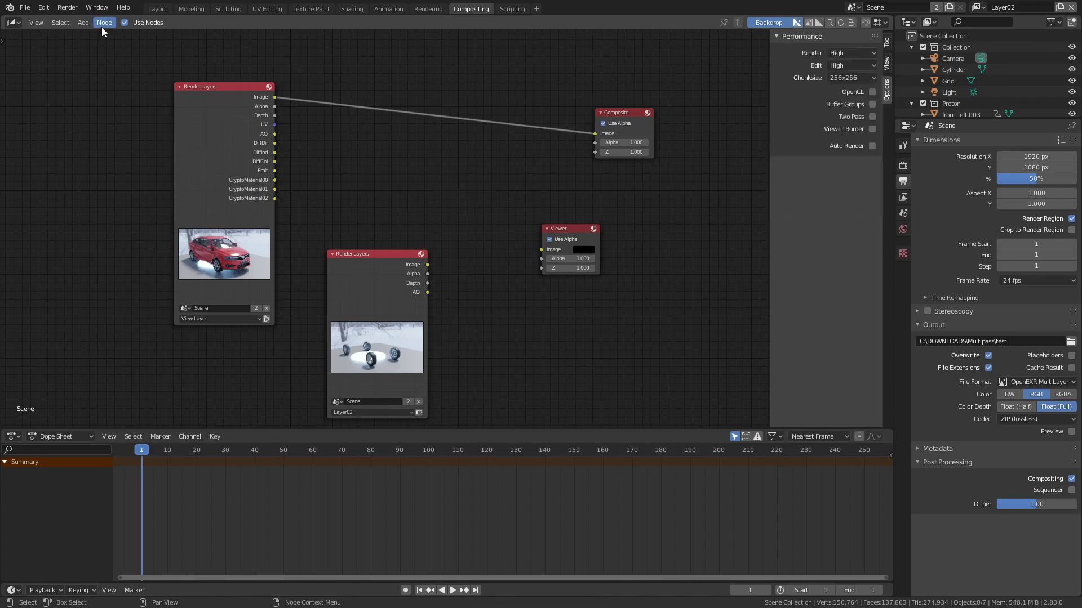
pyautogui.click(83, 23)
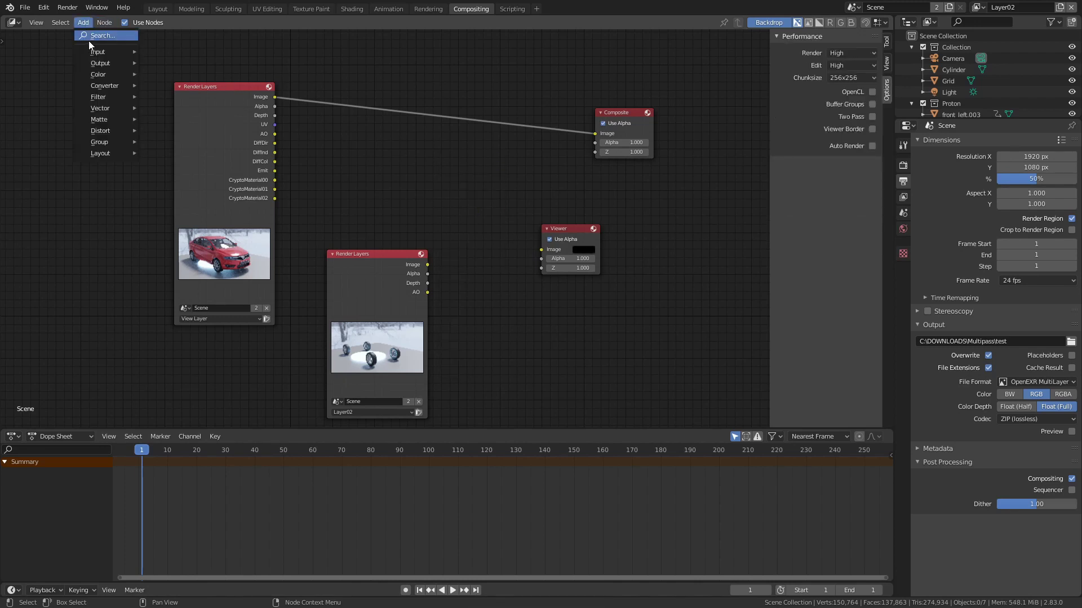
pyautogui.click(92, 39)
# Search 'output' and place a File Output node above the Viewer node.
pyautogui.write('ou')
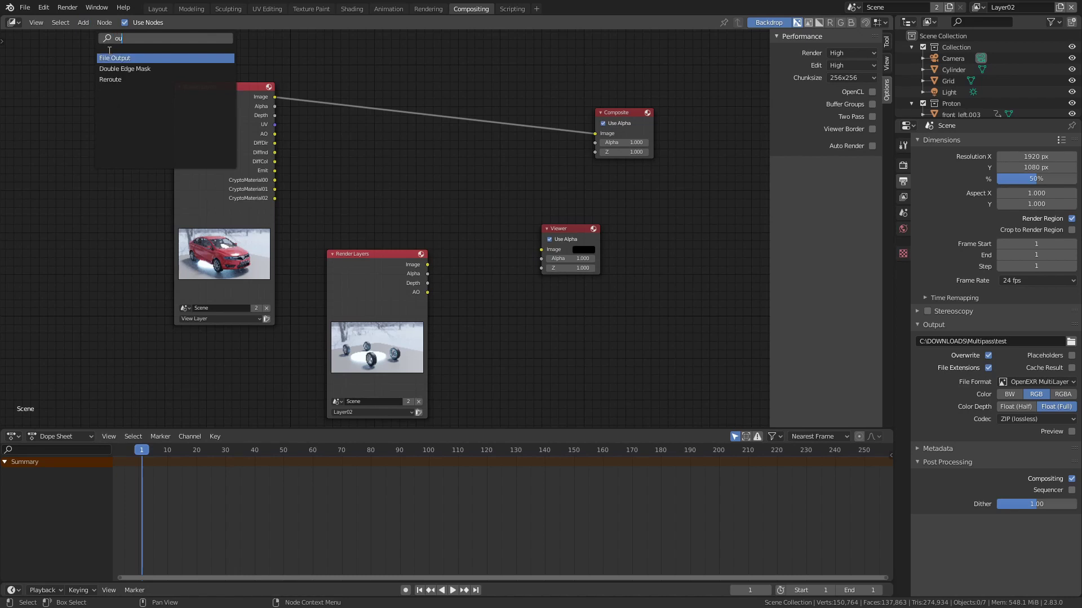
pyautogui.write('tput')
pyautogui.press('Return')
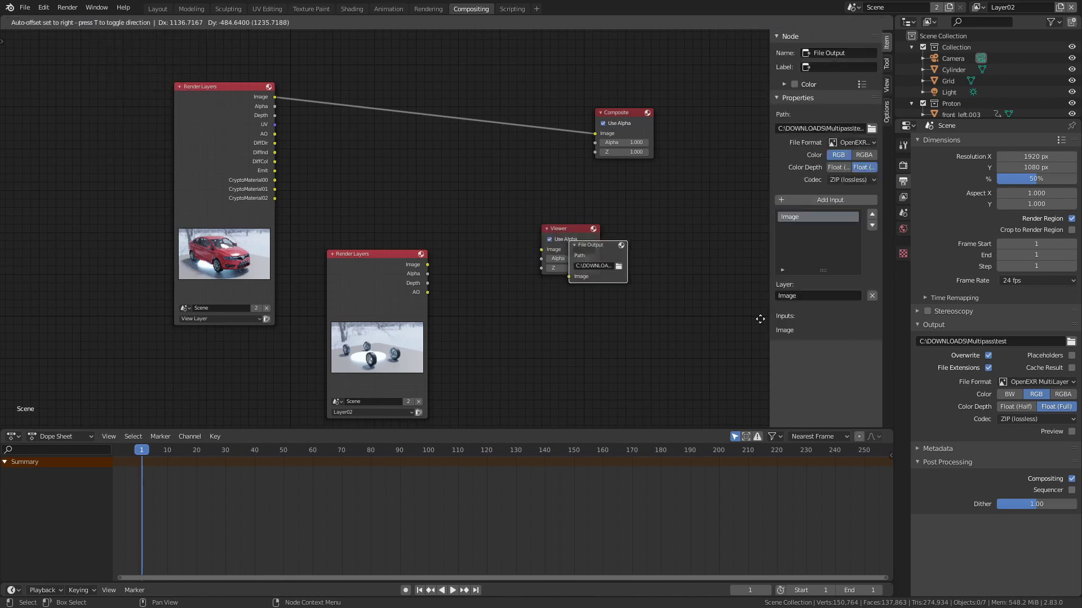
pyautogui.click(820, 261)
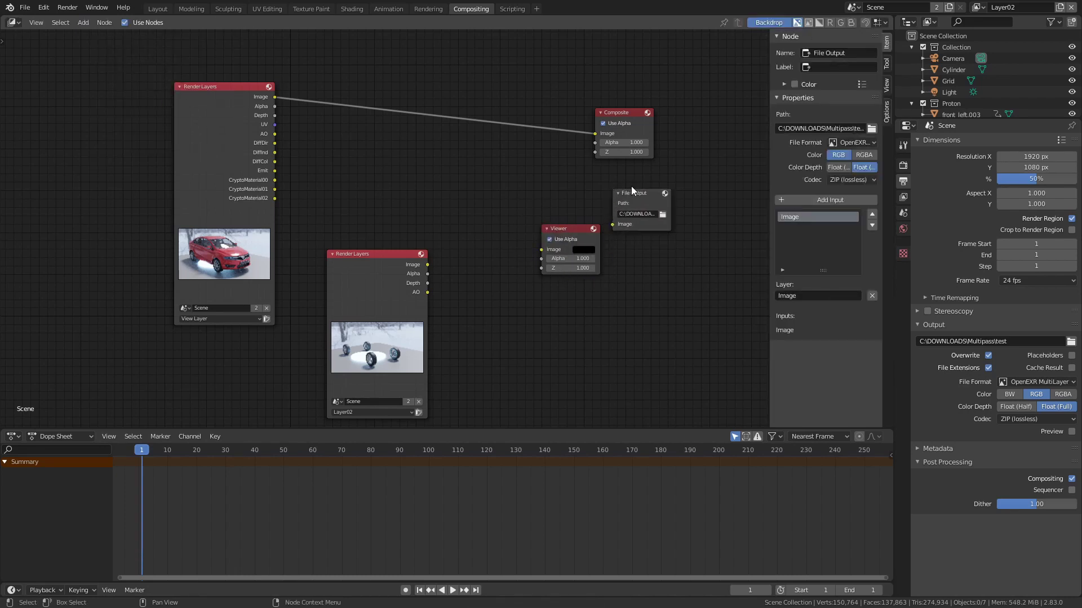
pyautogui.click(887, 62)
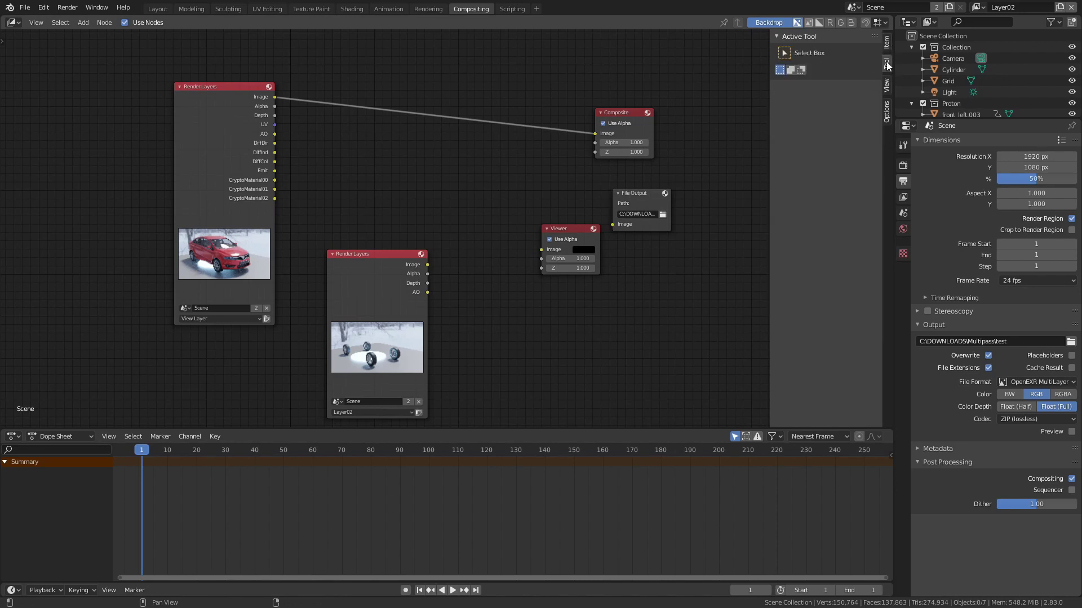
pyautogui.click(886, 43)
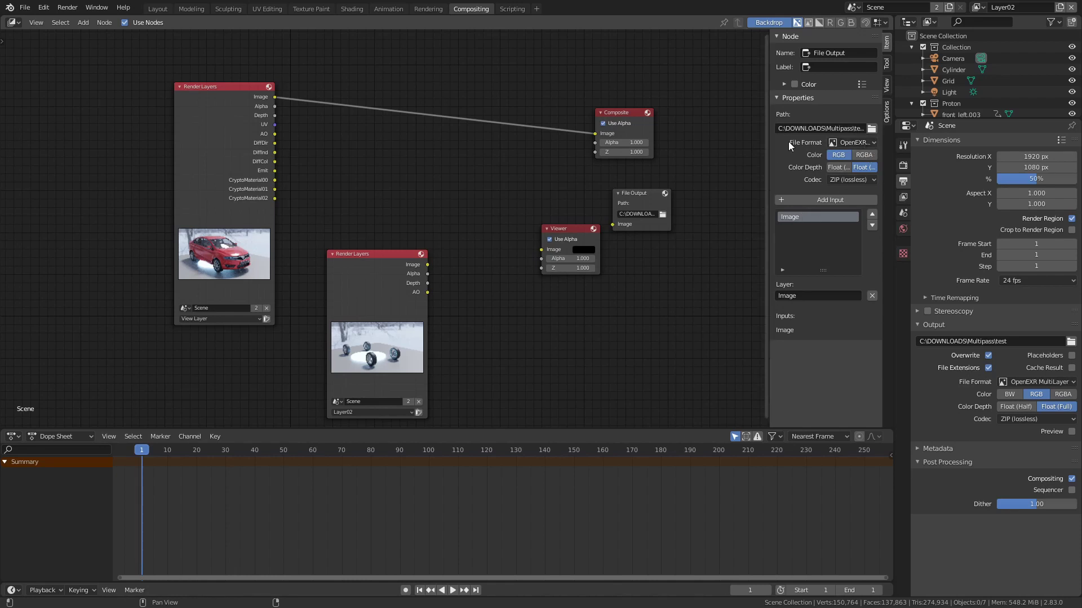
# Widen the sidebar and set the File Output node's file format to PNG.
pyautogui.moveTo(770, 146); pyautogui.dragTo(731, 144)
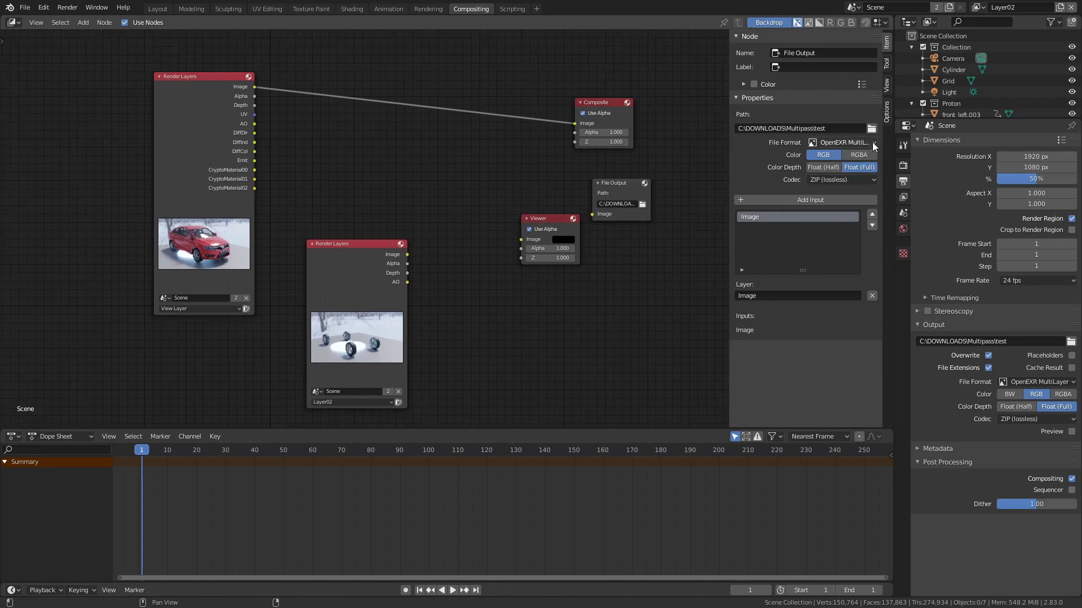
pyautogui.click(873, 142)
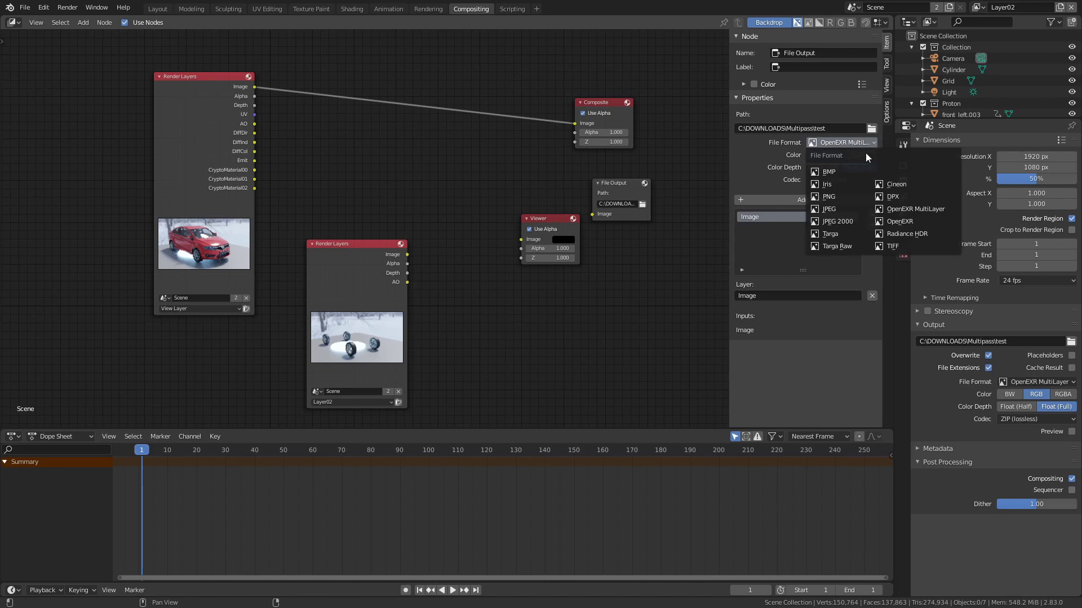
pyautogui.click(852, 198)
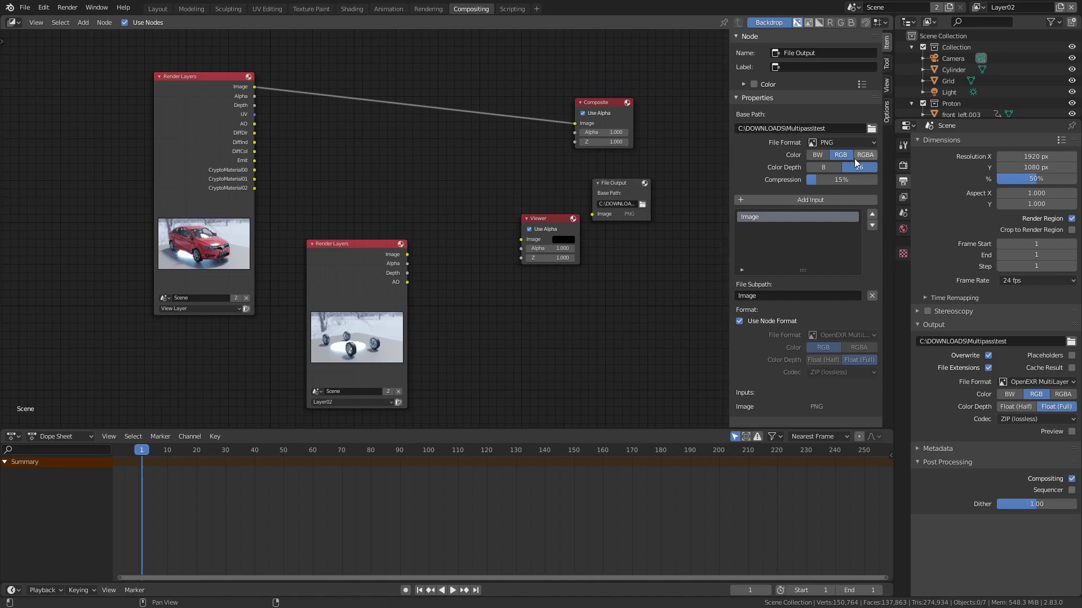
# Add three more File Output inputs and rearrange the File Output and Viewer nodes.
pyautogui.click(739, 200)
pyautogui.click(739, 201)
pyautogui.click(739, 200)
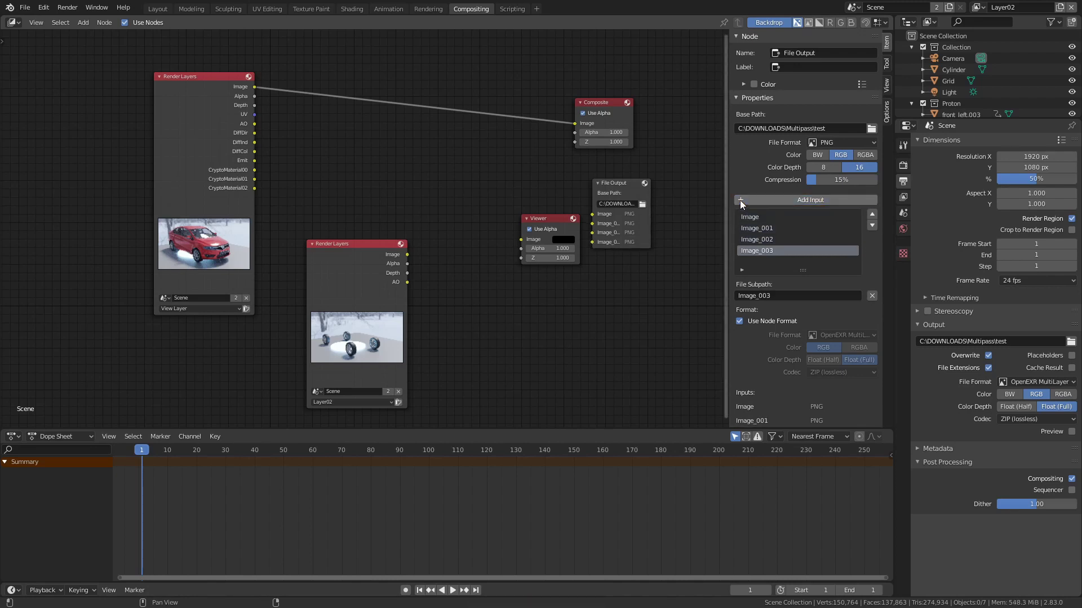
pyautogui.moveTo(607, 185); pyautogui.dragTo(627, 170)
pyautogui.moveTo(563, 227); pyautogui.dragTo(545, 263)
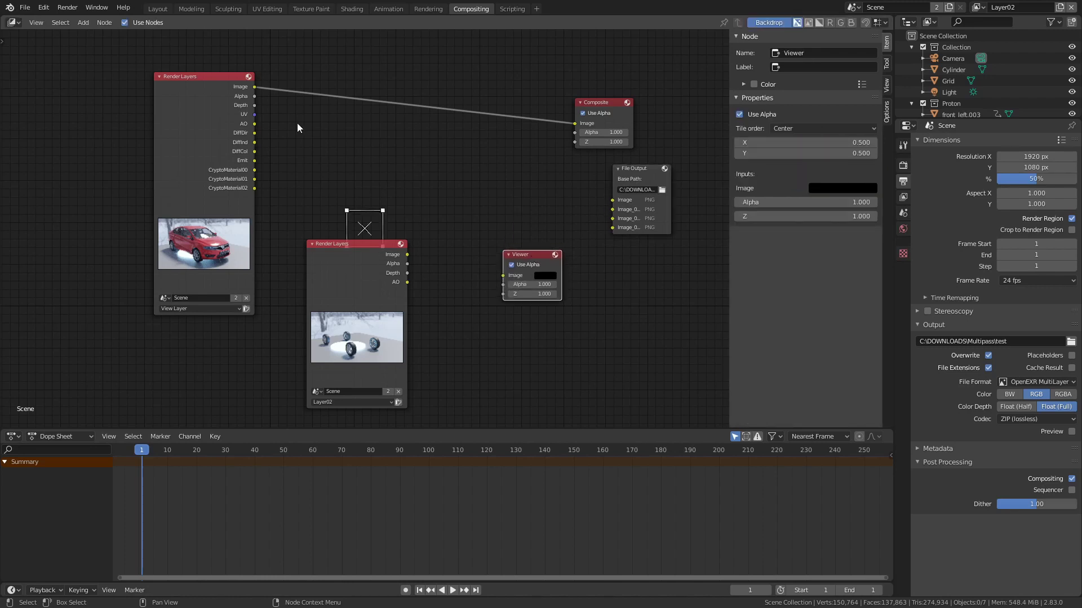
# Link UV, Depth, Layer02 AO and Emit passes to the File Output's four inputs.
pyautogui.moveTo(255, 114); pyautogui.dragTo(613, 209)
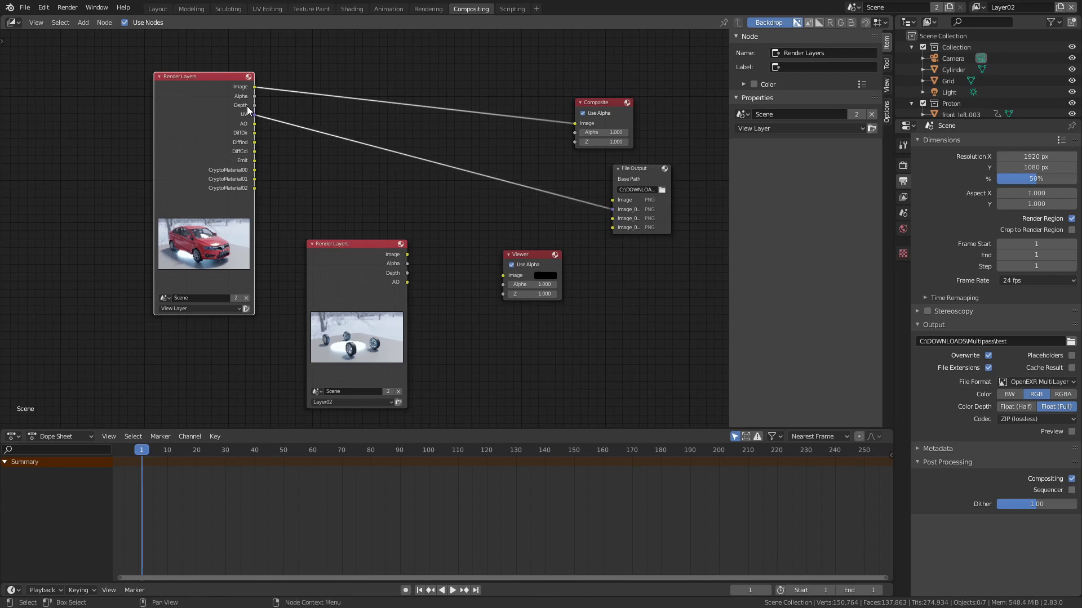
pyautogui.moveTo(255, 105); pyautogui.dragTo(616, 201)
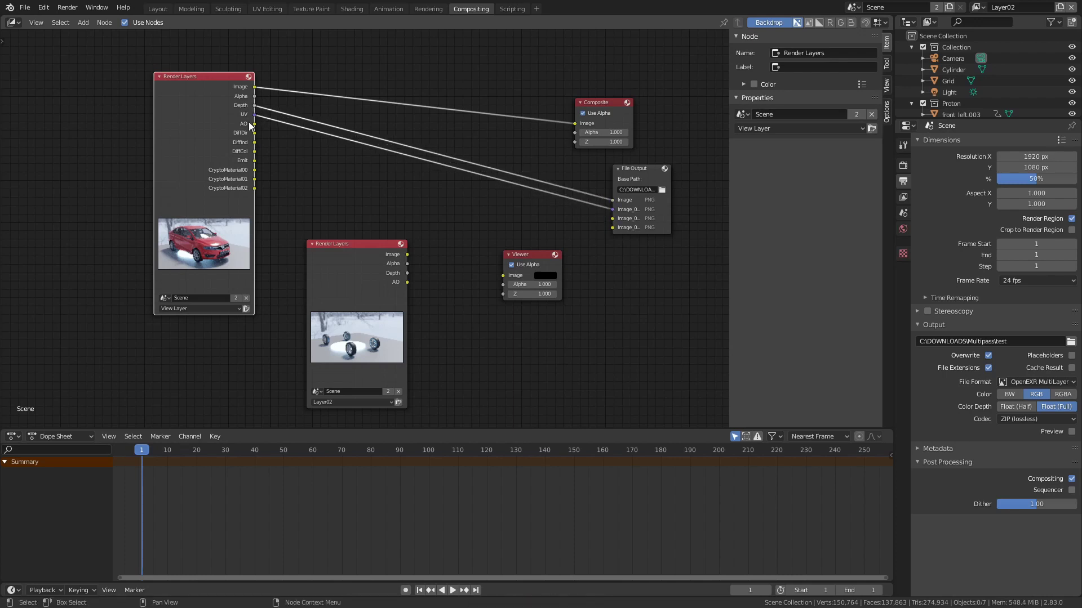
pyautogui.moveTo(407, 282); pyautogui.dragTo(614, 228)
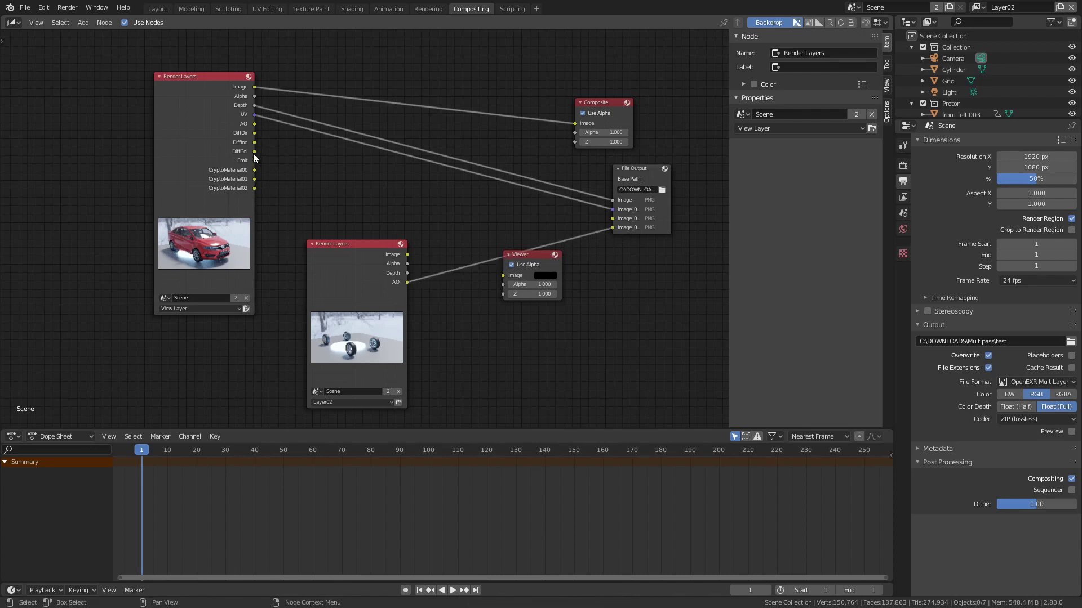
pyautogui.moveTo(255, 162); pyautogui.dragTo(615, 218)
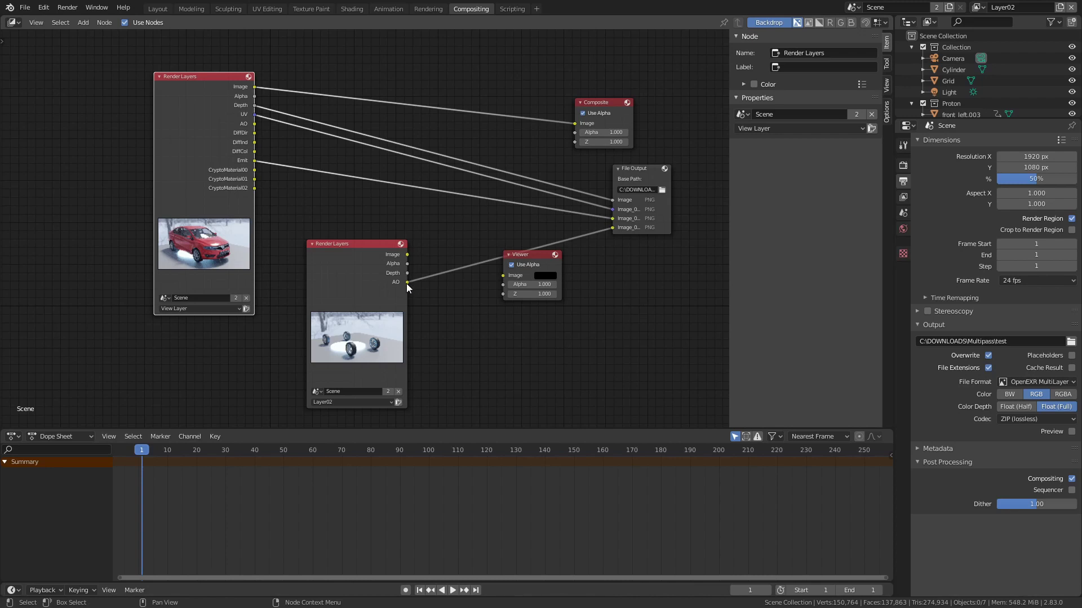
# Preview the AO, Emit and UV passes in turn through the Viewer.
pyautogui.moveTo(407, 283); pyautogui.dragTo(507, 275)
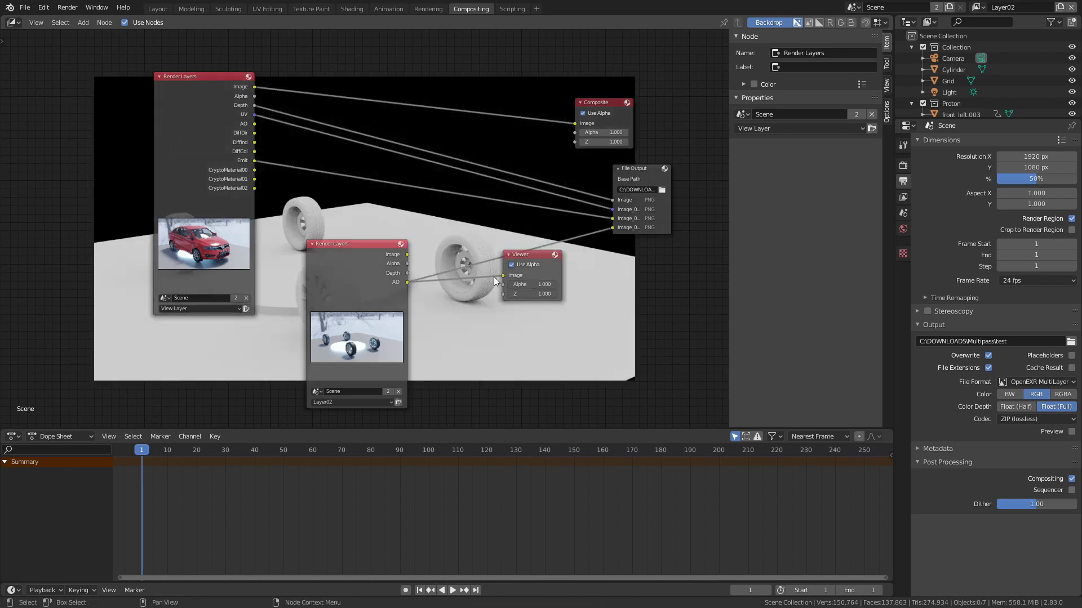
pyautogui.moveTo(255, 161); pyautogui.dragTo(502, 275)
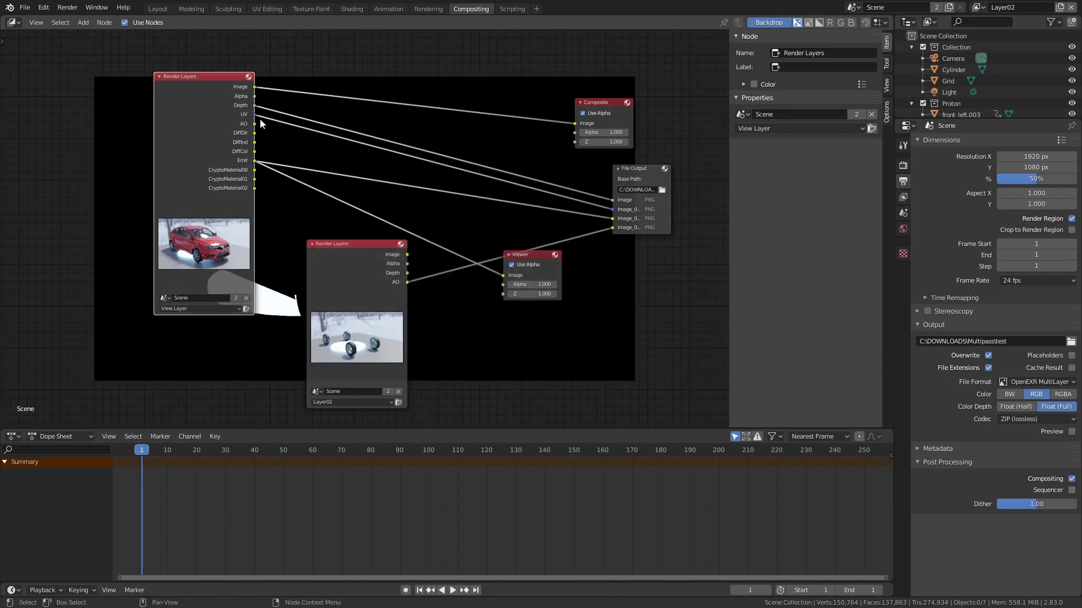
pyautogui.moveTo(255, 114); pyautogui.dragTo(508, 276)
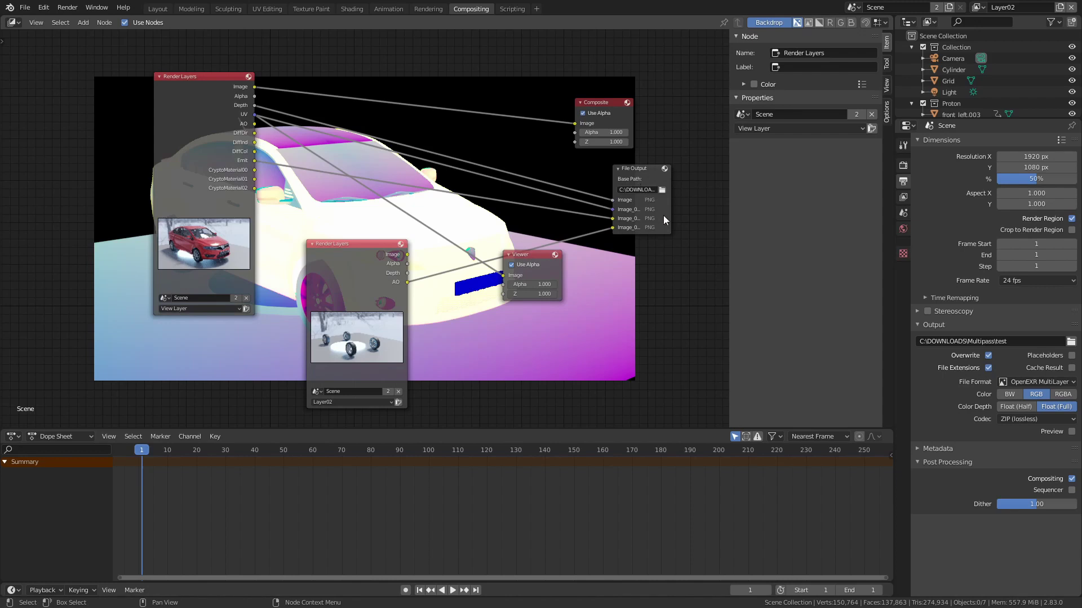
# Select the File Output node and rename its first two inputs to depth and uv.
pyautogui.click(651, 227)
pyautogui.click(759, 218)
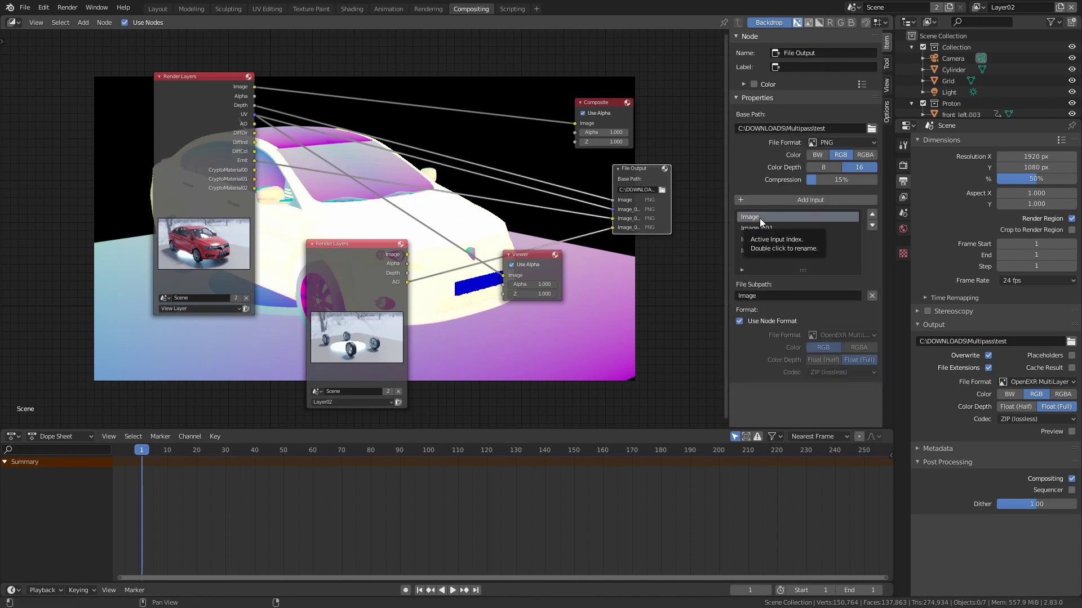
pyautogui.doubleClick(740, 219)
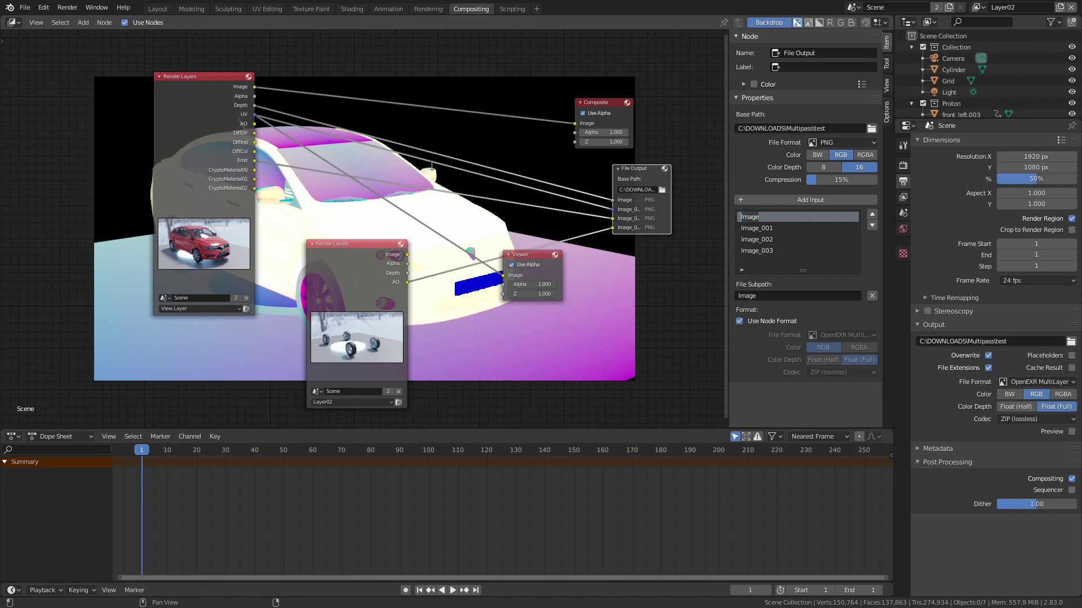
pyautogui.write('depth')
pyautogui.press('Return')
pyautogui.click(770, 230)
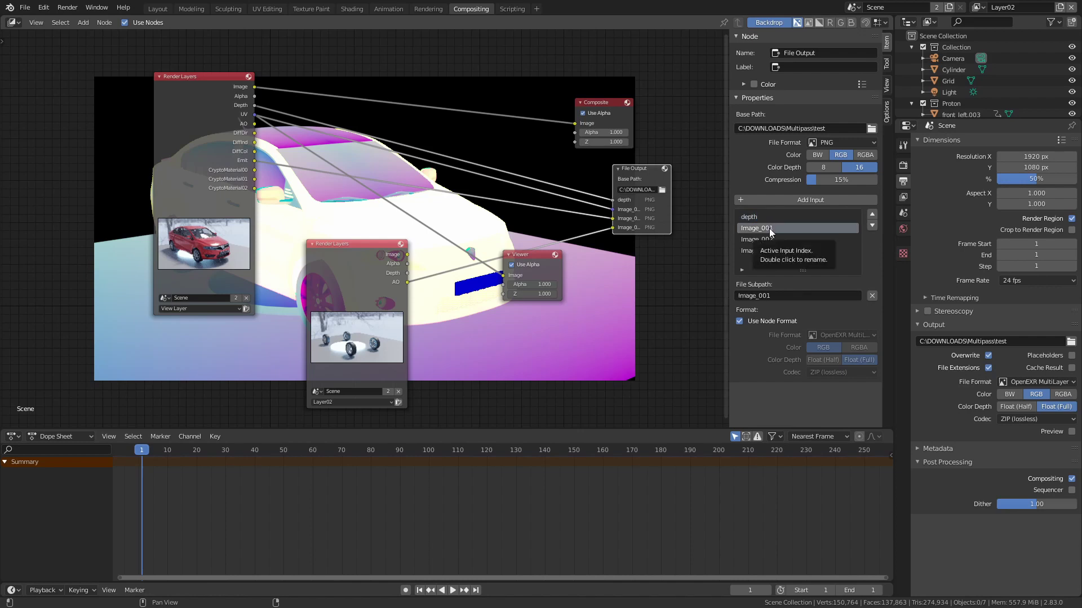
pyautogui.doubleClick(770, 231)
pyautogui.write('uv')
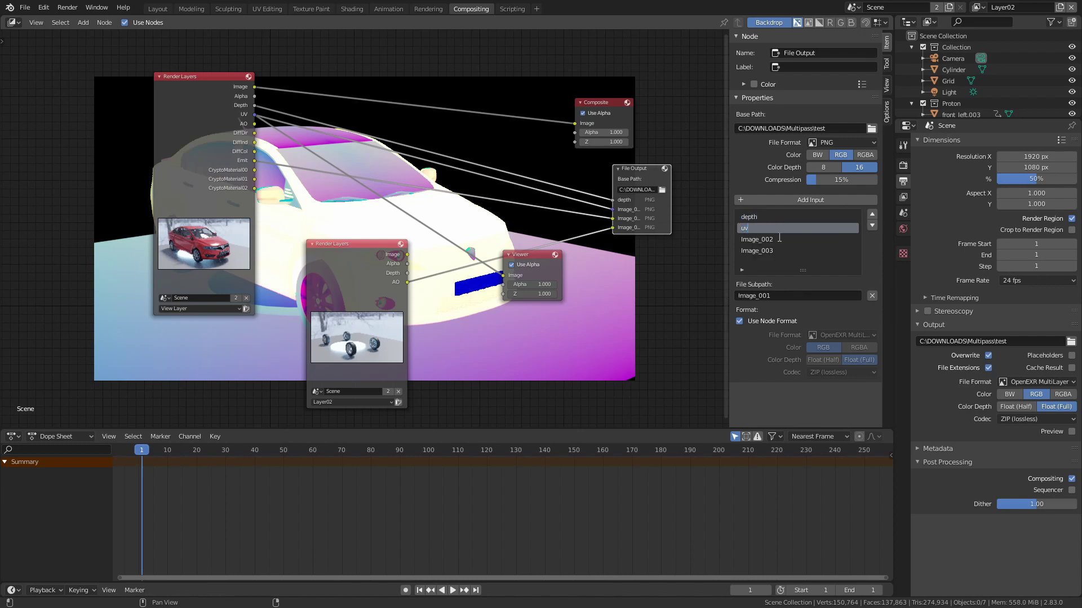
pyautogui.press('Return')
# Rename the third and fourth File Output inputs to emit and ao.
pyautogui.doubleClick(767, 241)
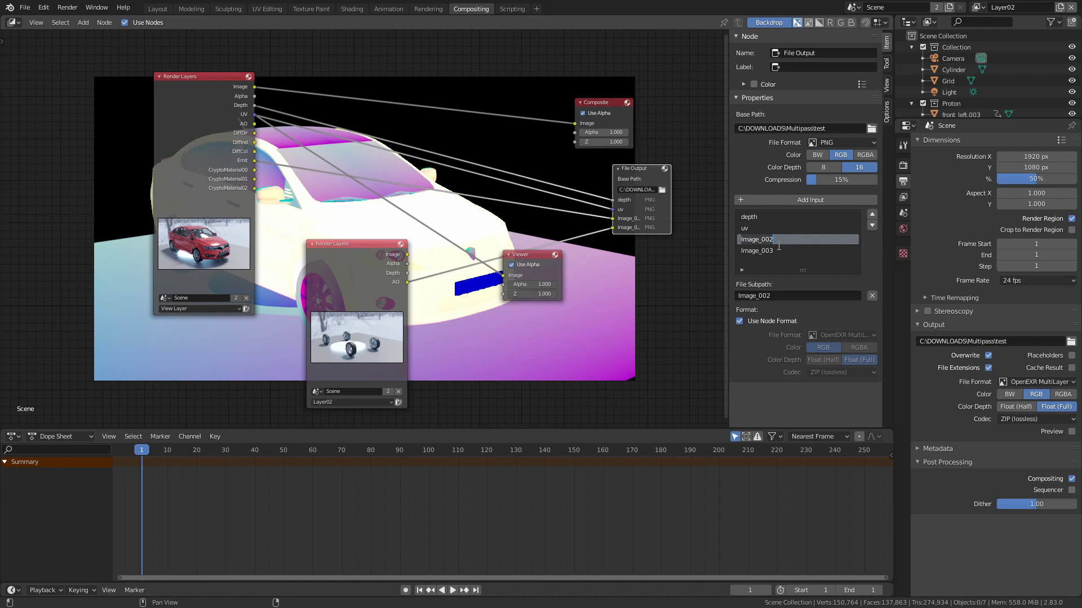
pyautogui.write('emit')
pyautogui.press('Return')
pyautogui.doubleClick(760, 254)
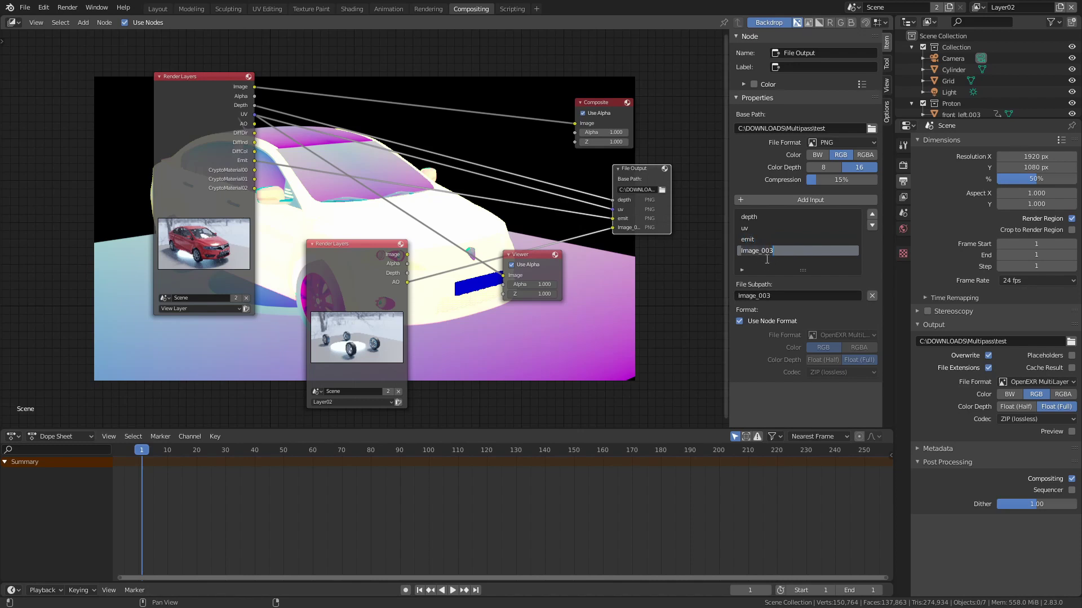
pyautogui.write('ao')
pyautogui.press('Return')
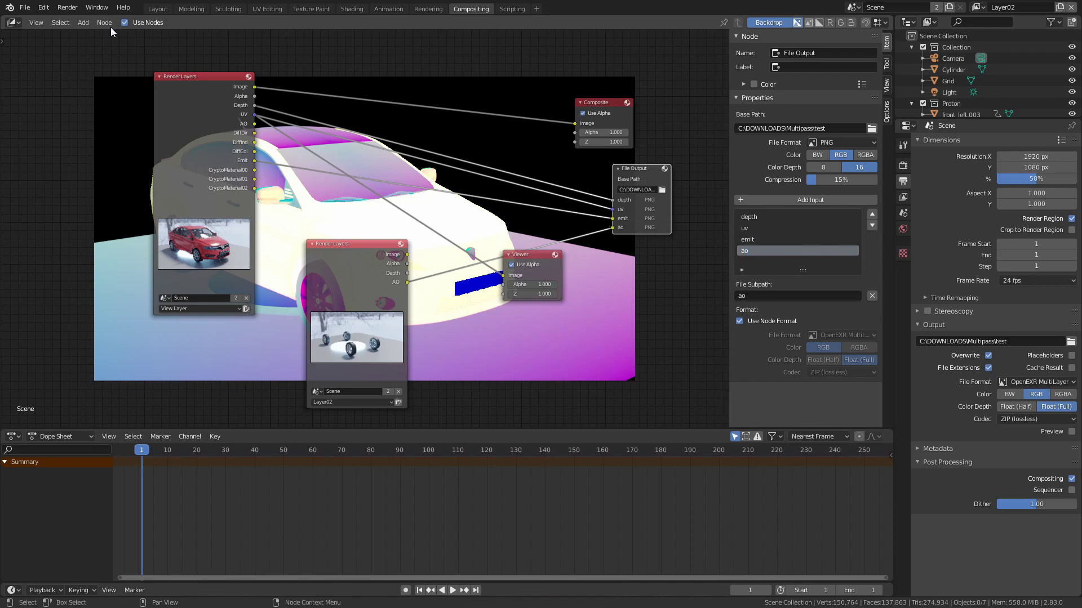
# Preview the Depth pass in the Viewer and add a Math node via search.
pyautogui.click(86, 24)
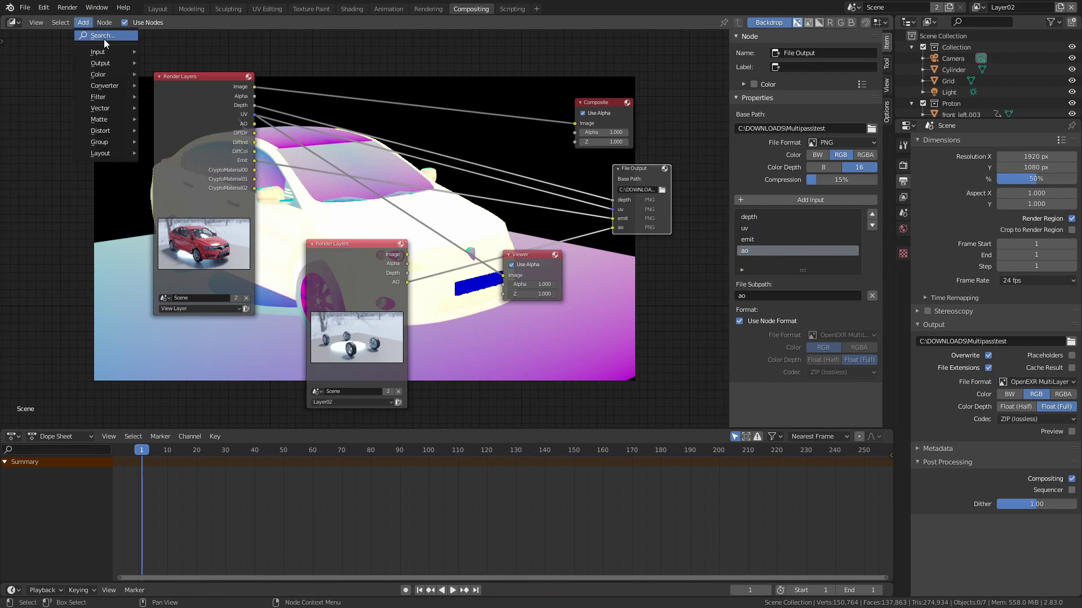
pyautogui.moveTo(255, 105); pyautogui.dragTo(504, 275)
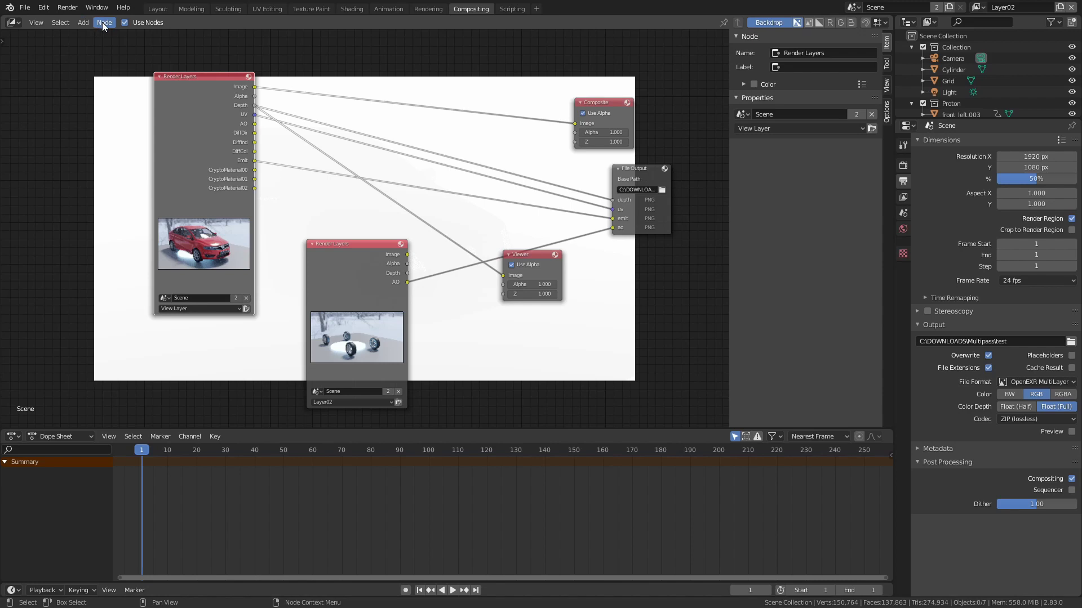
pyautogui.click(83, 22)
pyautogui.click(96, 35)
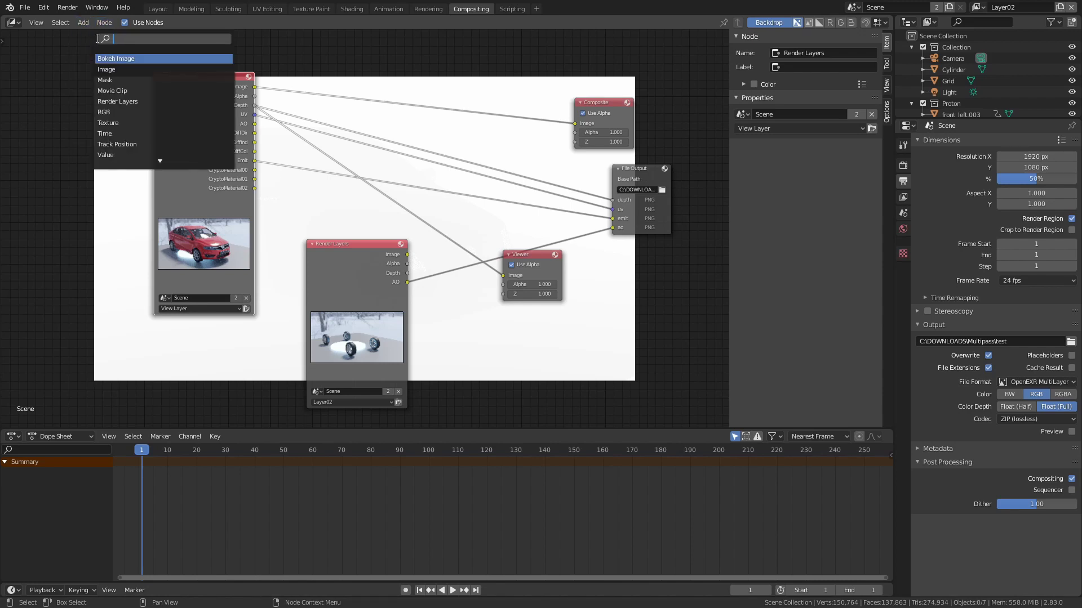
pyautogui.write('math')
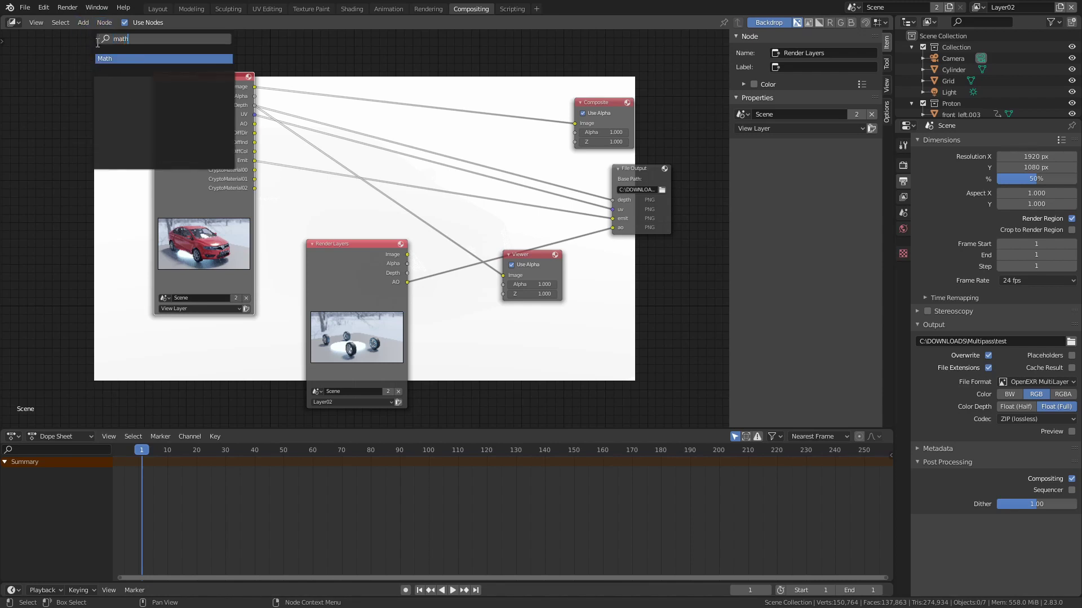
pyautogui.click(116, 62)
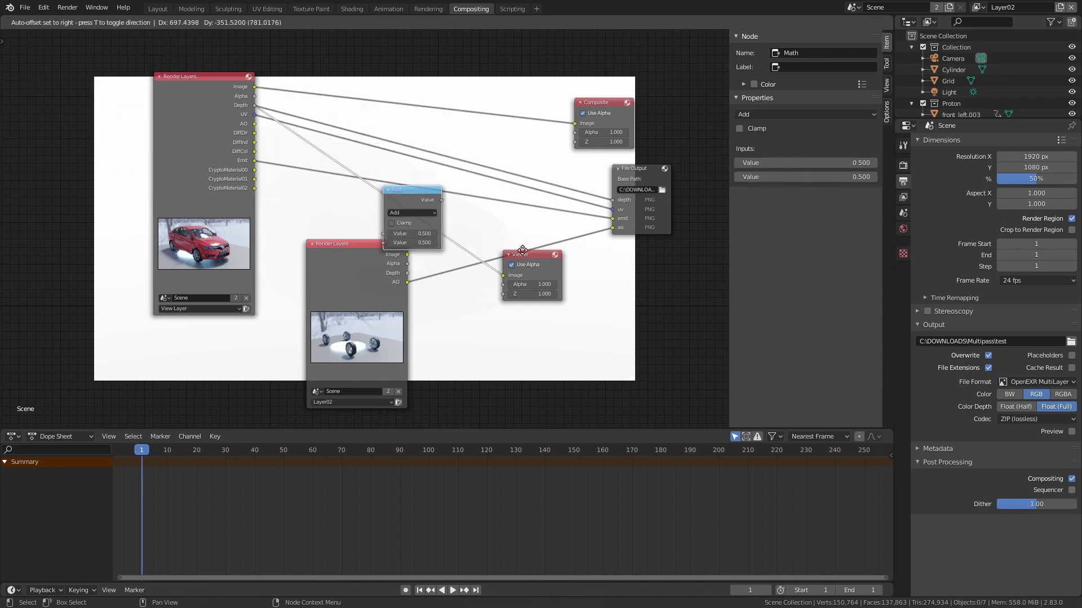
# Place the Math node, feed it the Depth pass, and send its output to the Viewer.
pyautogui.click(483, 211)
pyautogui.moveTo(441, 201); pyautogui.dragTo(417, 99)
pyautogui.moveTo(387, 135); pyautogui.dragTo(612, 218)
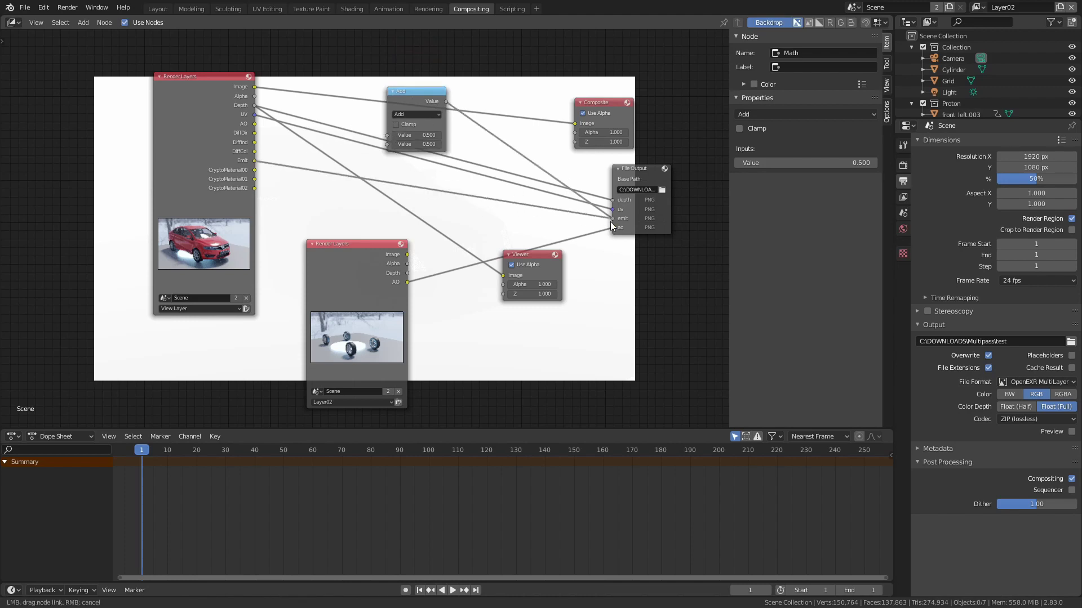
pyautogui.moveTo(255, 105); pyautogui.dragTo(388, 137)
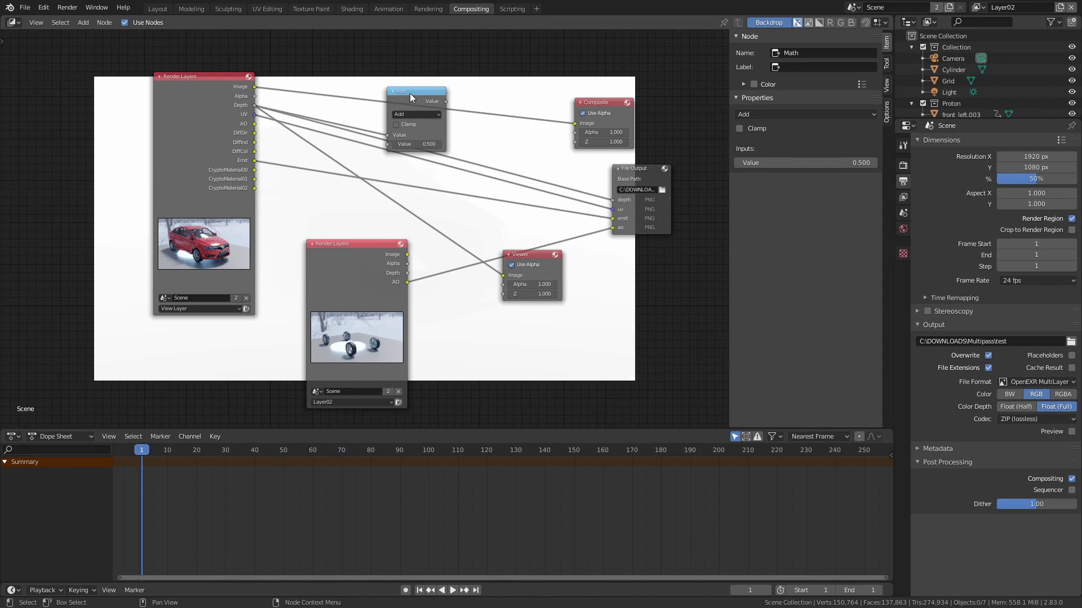
pyautogui.moveTo(410, 93); pyautogui.dragTo(503, 285)
# Set the Math node to Multiply by 0.1 and link it to the File Output's depth input.
pyautogui.click(407, 90)
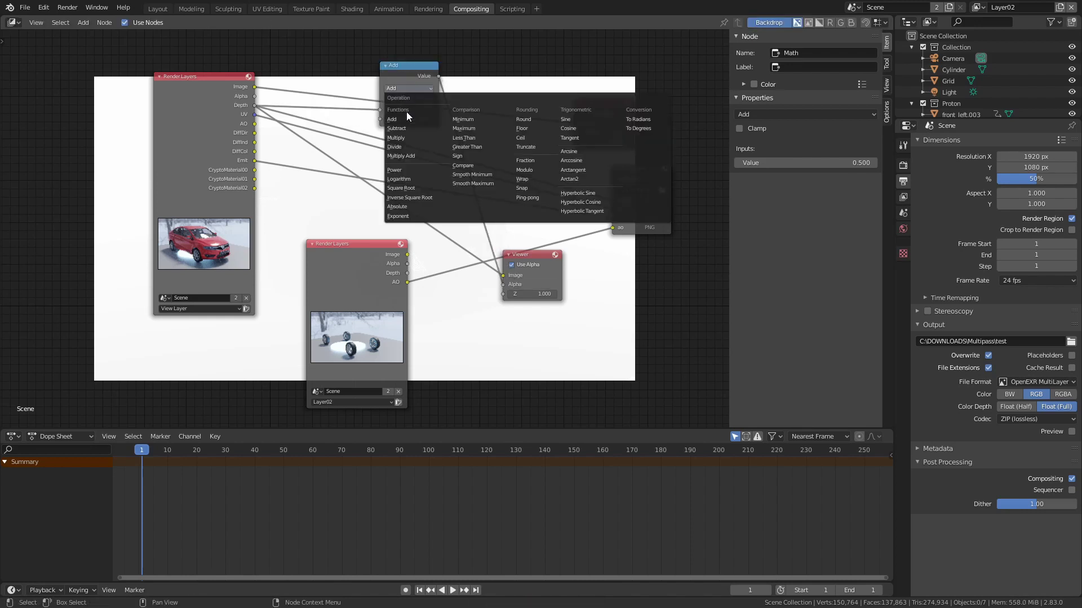
pyautogui.click(405, 137)
pyautogui.click(423, 119)
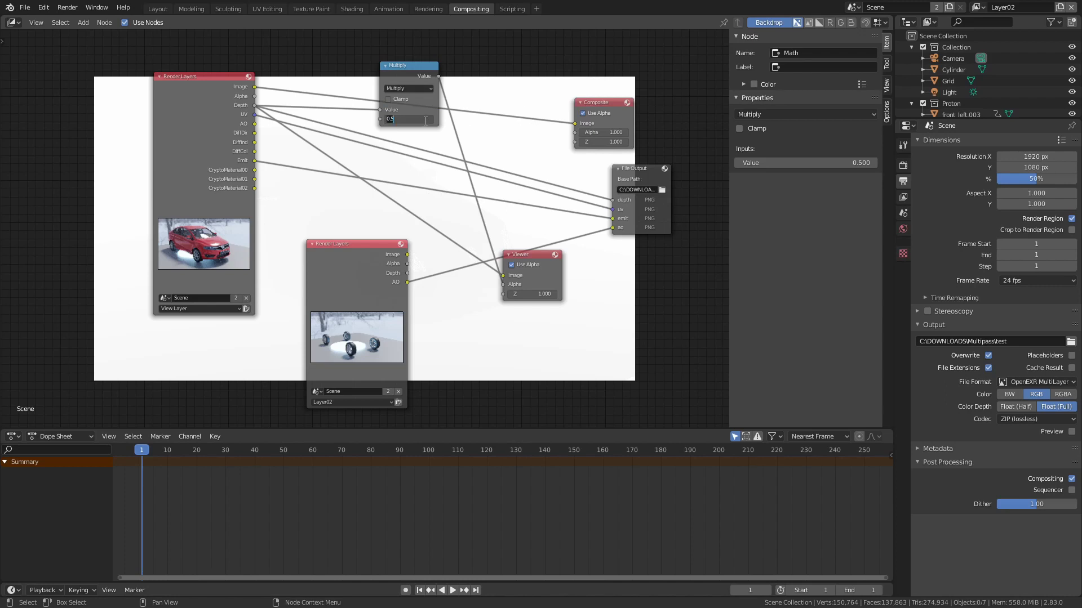
pyautogui.write('100')
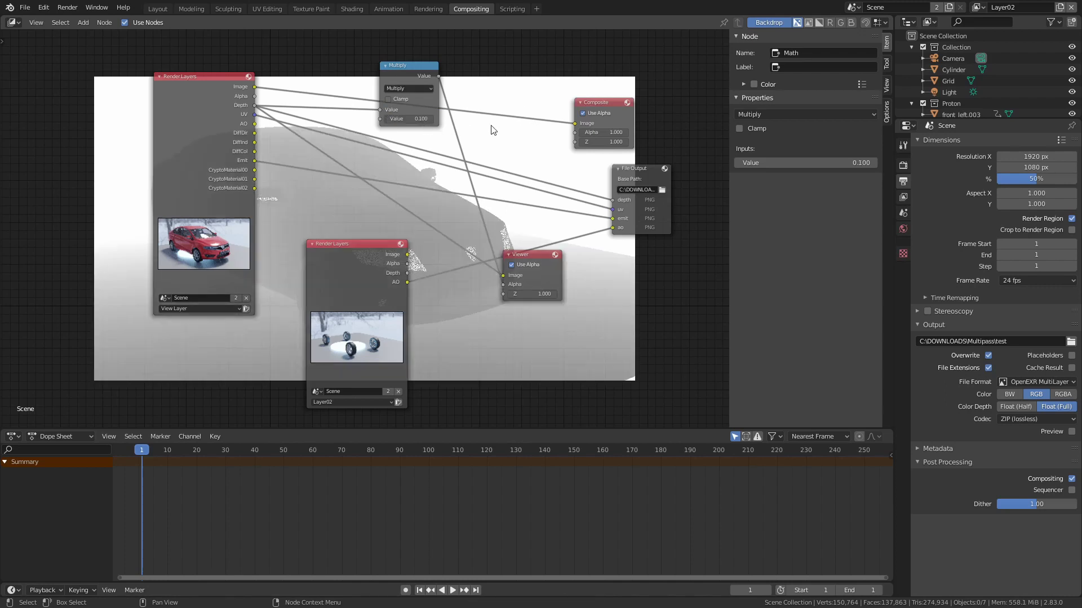
pyautogui.moveTo(421, 72); pyautogui.dragTo(617, 207)
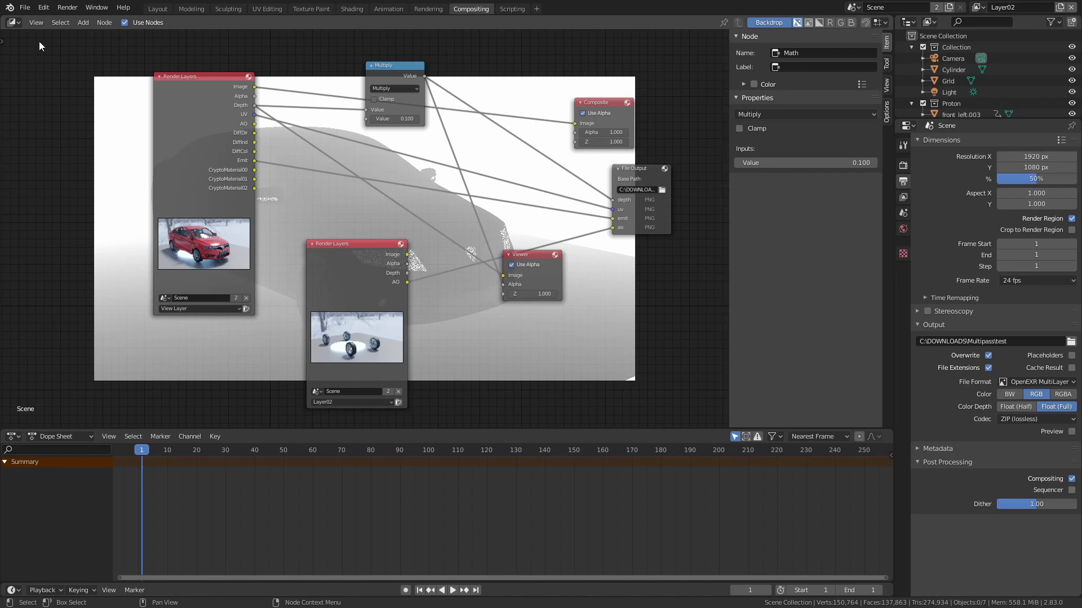
# Render the current frame with Render Image.
pyautogui.click(68, 7)
pyautogui.click(74, 32)
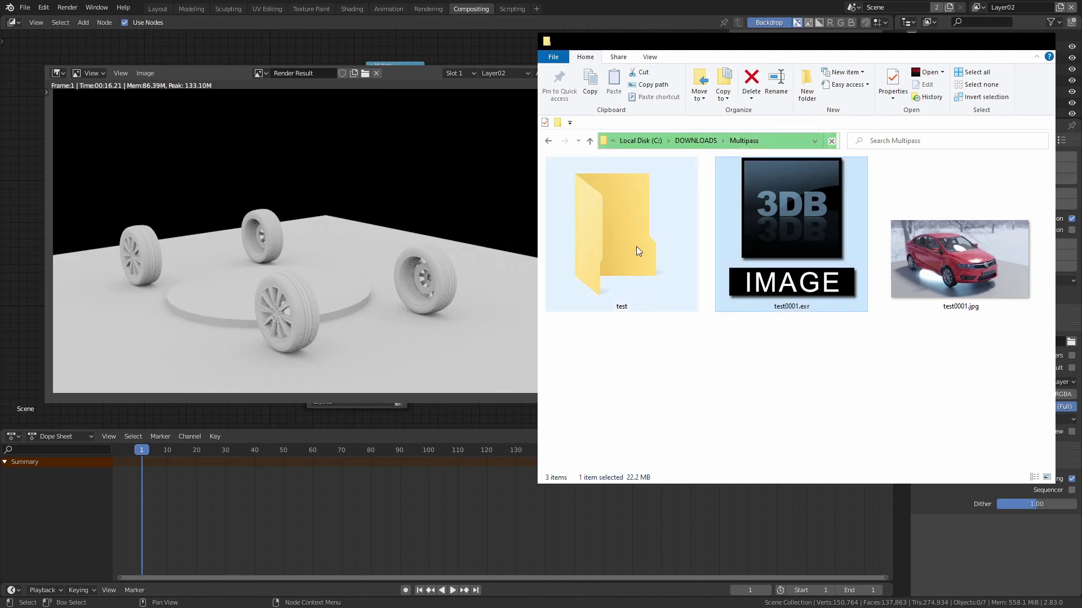
# Open the test folder to check the ao, depth, emit and uv PNGs, reviewing the File Output node.
pyautogui.doubleClick(616, 242)
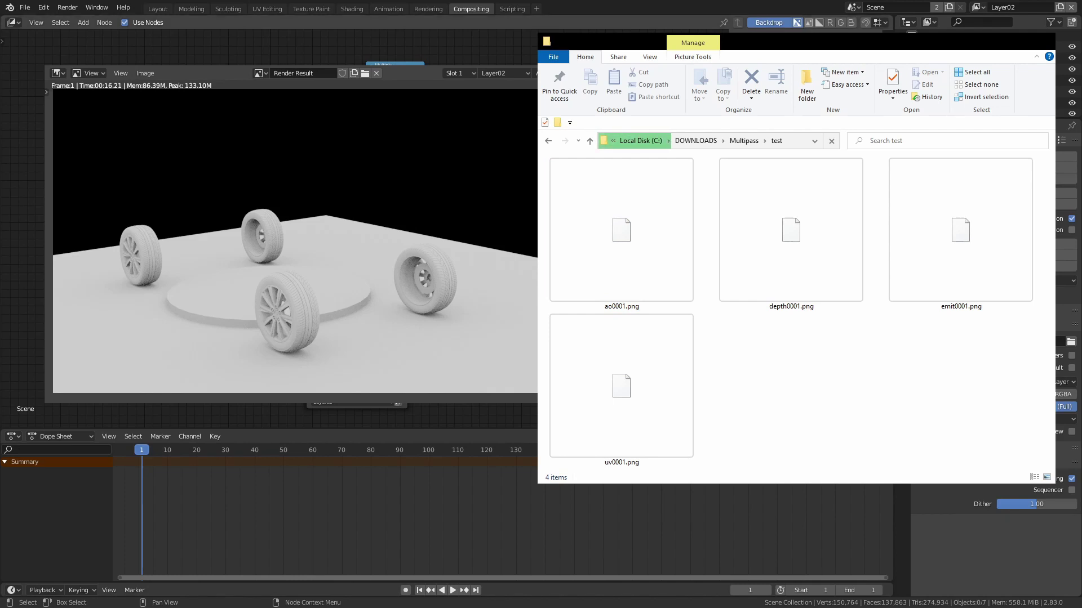
pyautogui.hotkey('alt', 'Tab')
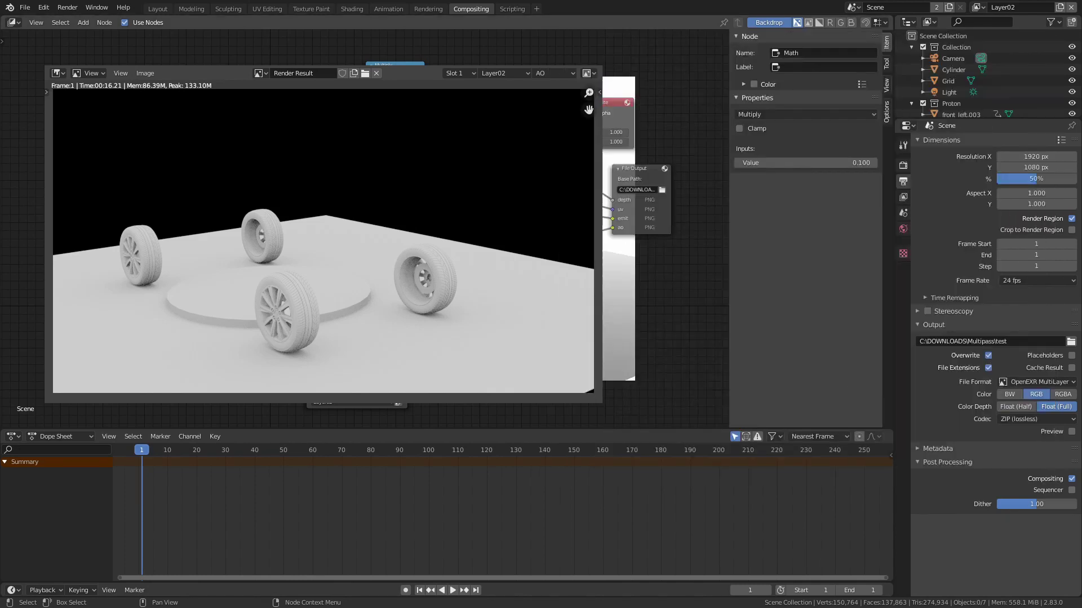
pyautogui.press('Escape')
pyautogui.click(651, 170)
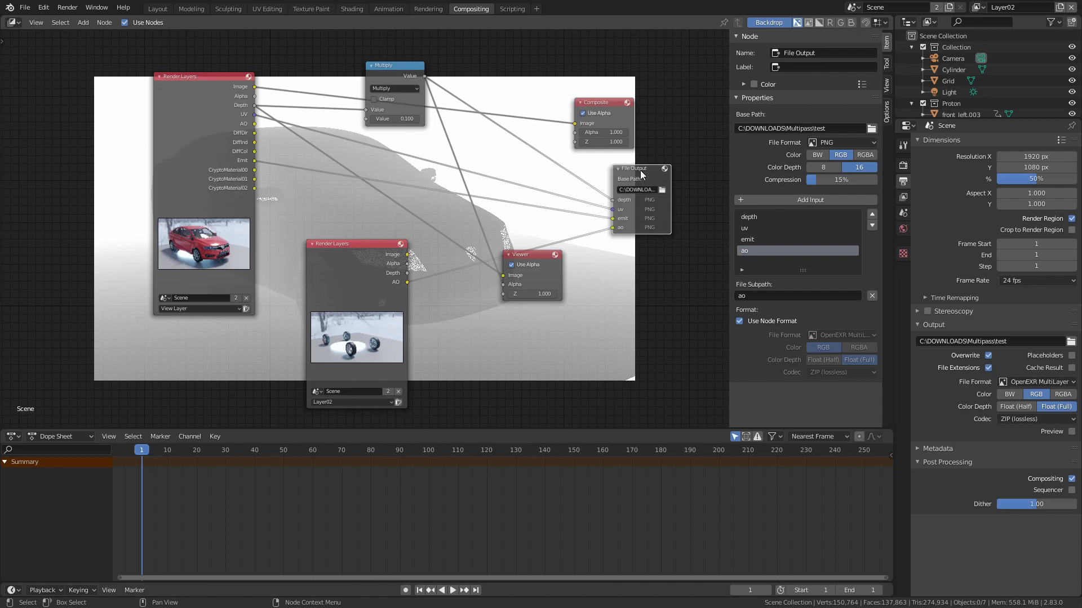
pyautogui.hotkey('alt', 'Tab')
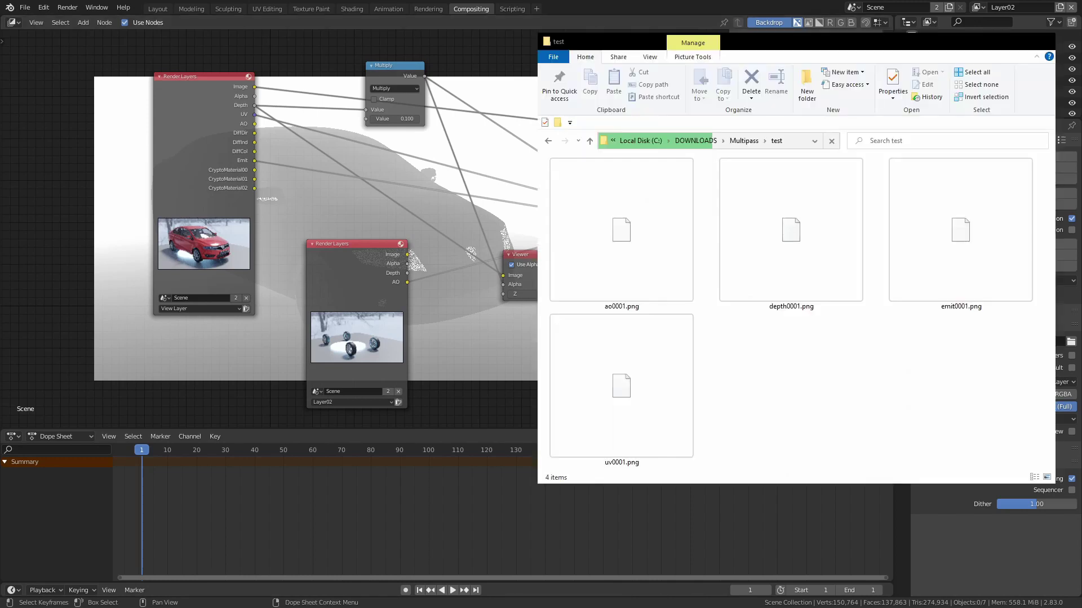